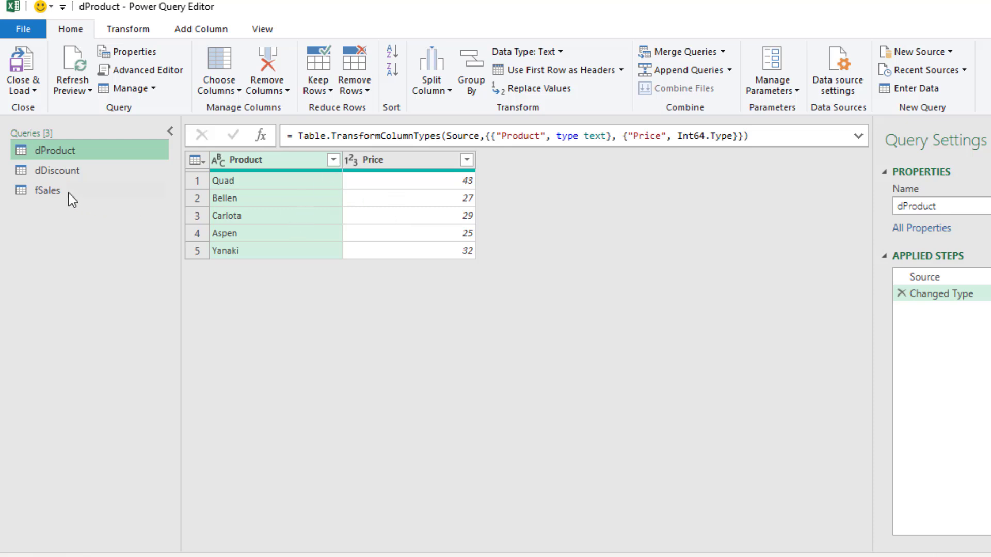
# Check the dDiscount lookup table, then return to the fSales table of Date, Product and Units.
pyautogui.click(50, 192)
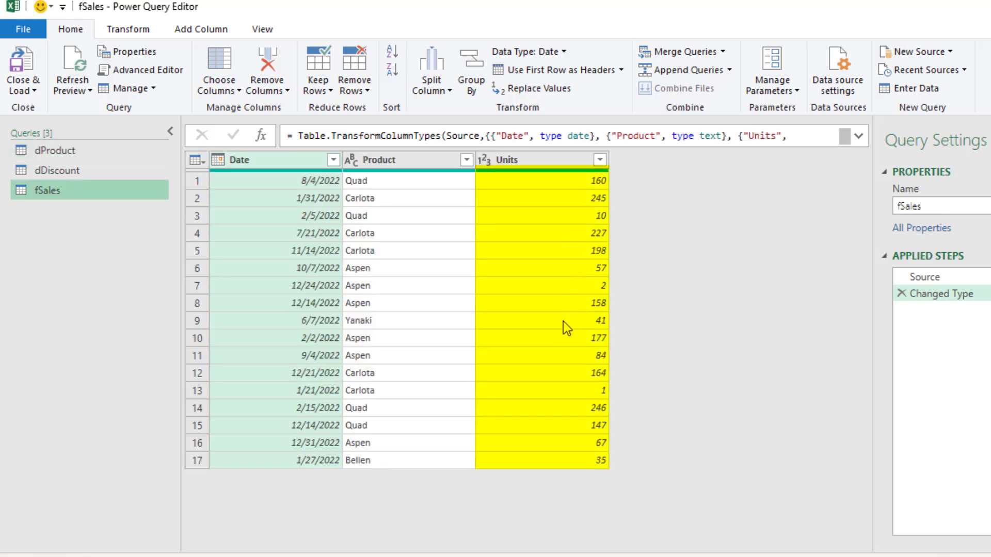
pyautogui.click(81, 170)
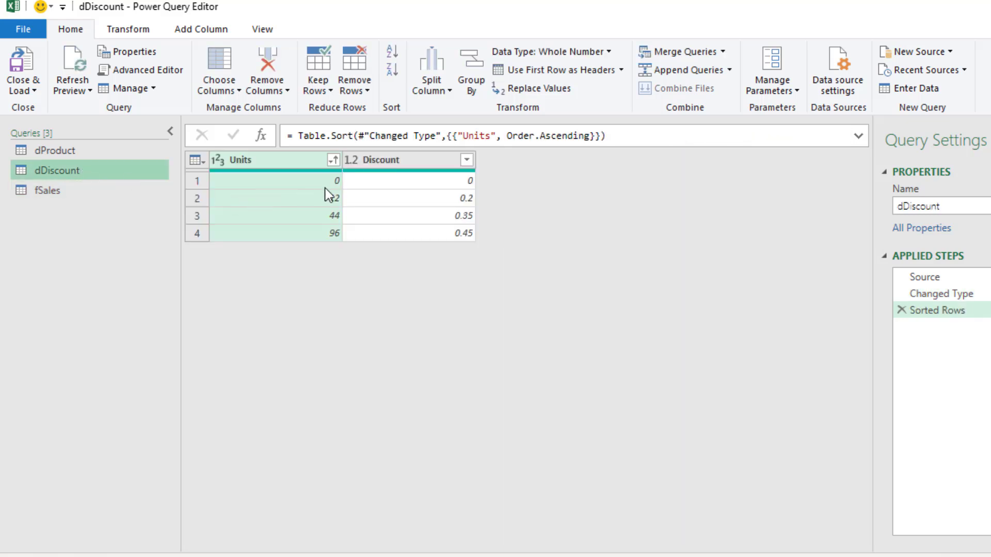
pyautogui.click(78, 195)
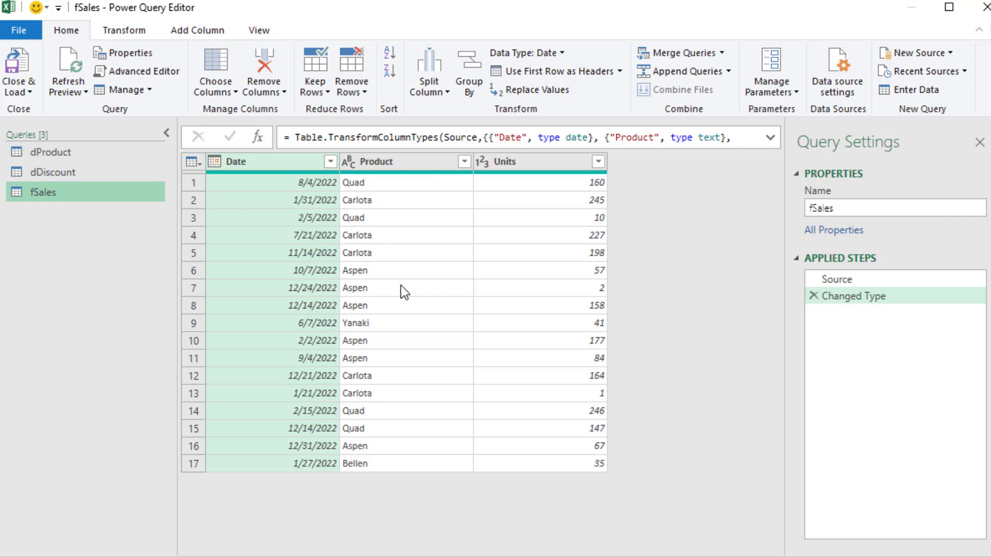
# Glance at the dProduct price table, then go back to fSales with the Add Column tools.
pyautogui.click(50, 151)
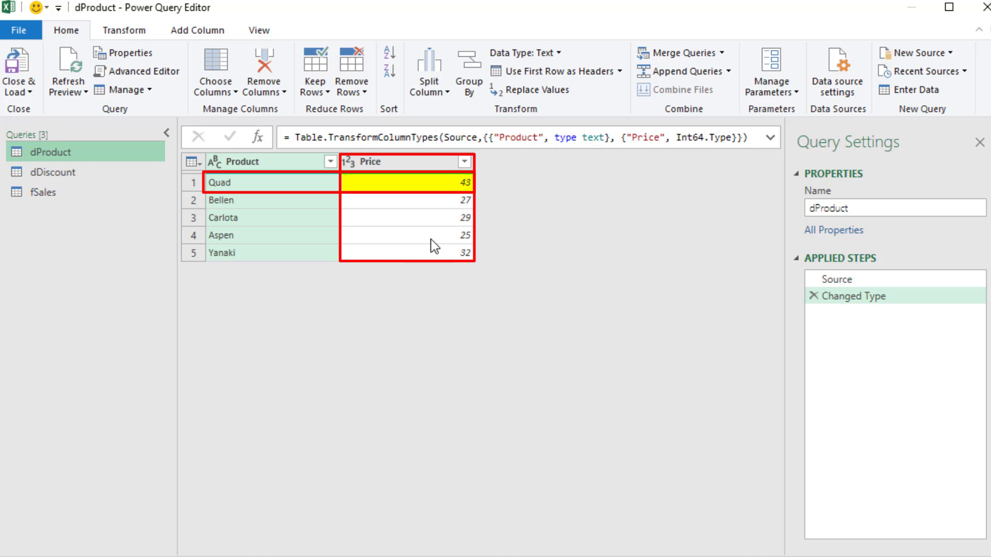
pyautogui.click(51, 195)
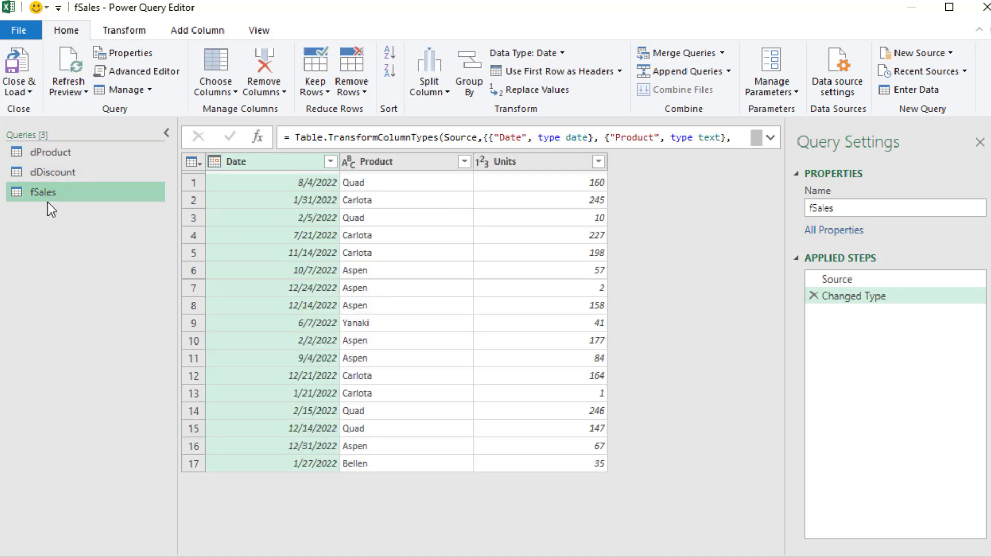
pyautogui.click(201, 25)
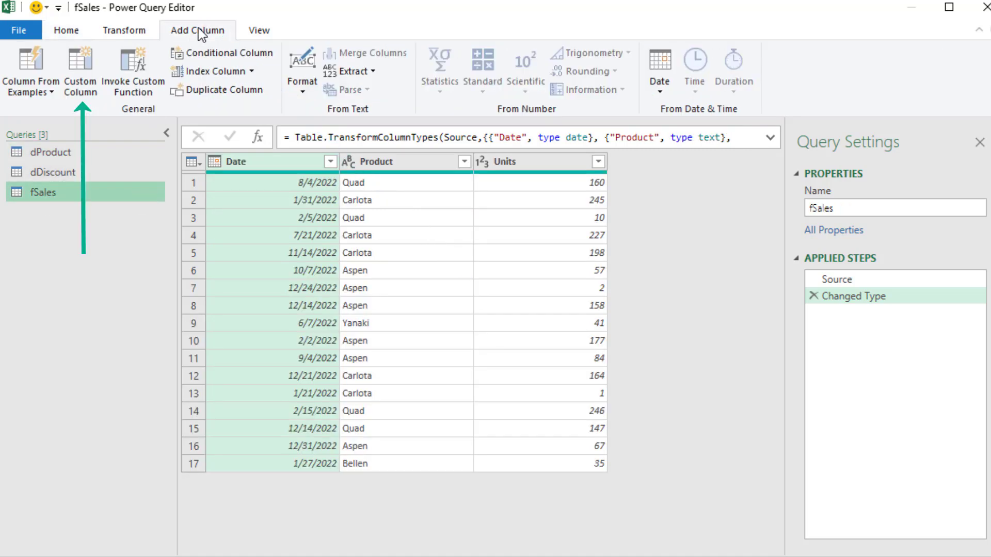
# Add a custom column named Price with formula dProduct, and preview its nested tables.
pyautogui.click(82, 80)
pyautogui.write('Price')
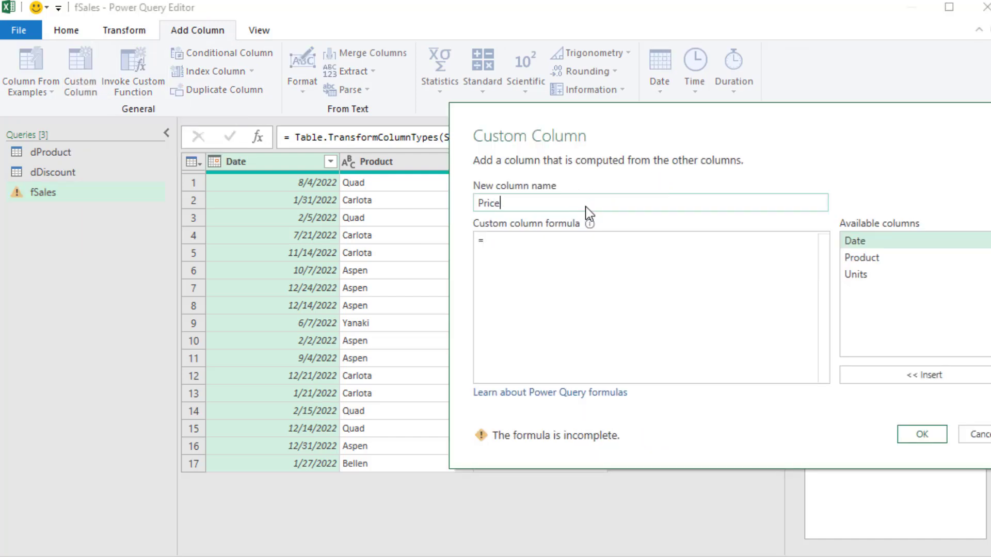
pyautogui.click(551, 244)
pyautogui.write('dp')
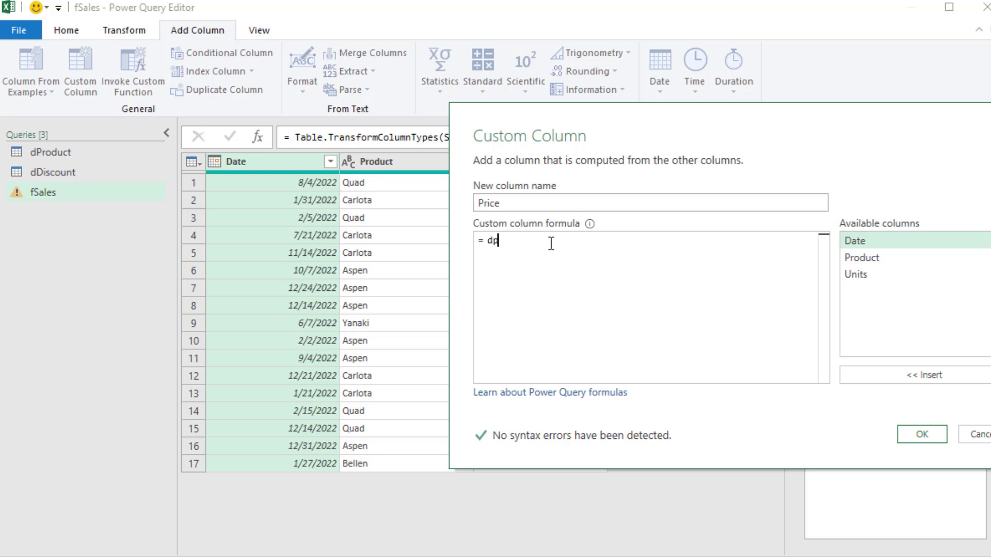
pyautogui.press('Tab')
pyautogui.click(921, 434)
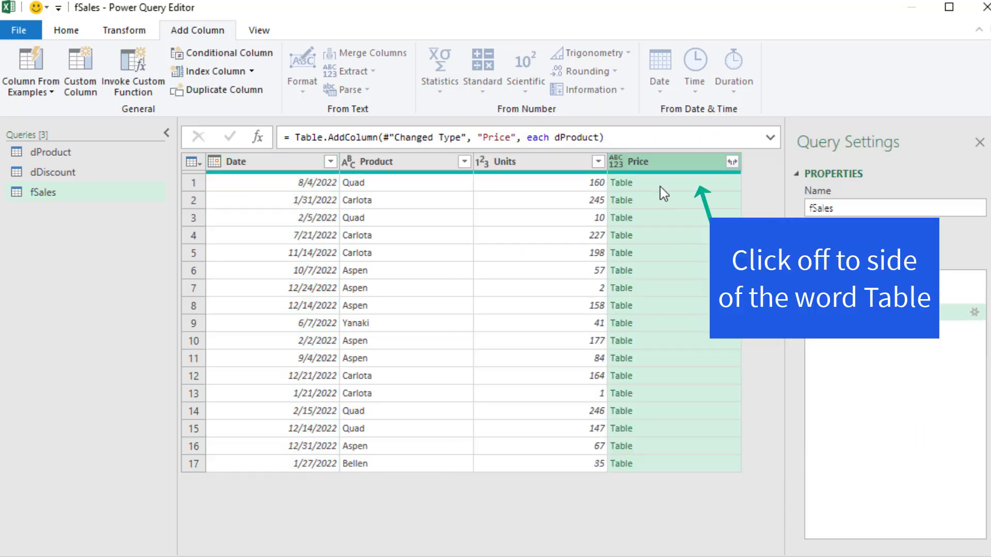
pyautogui.click(660, 187)
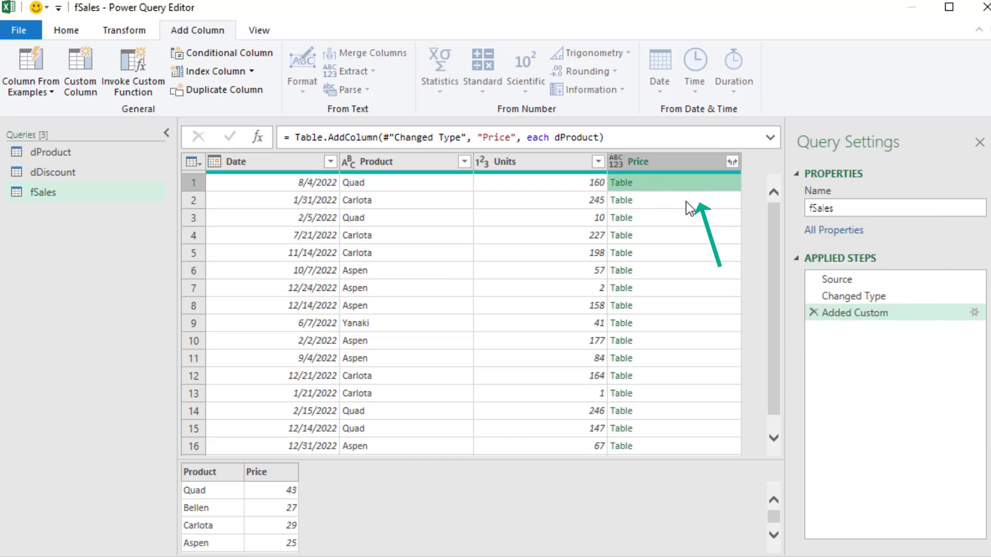
pyautogui.click(686, 202)
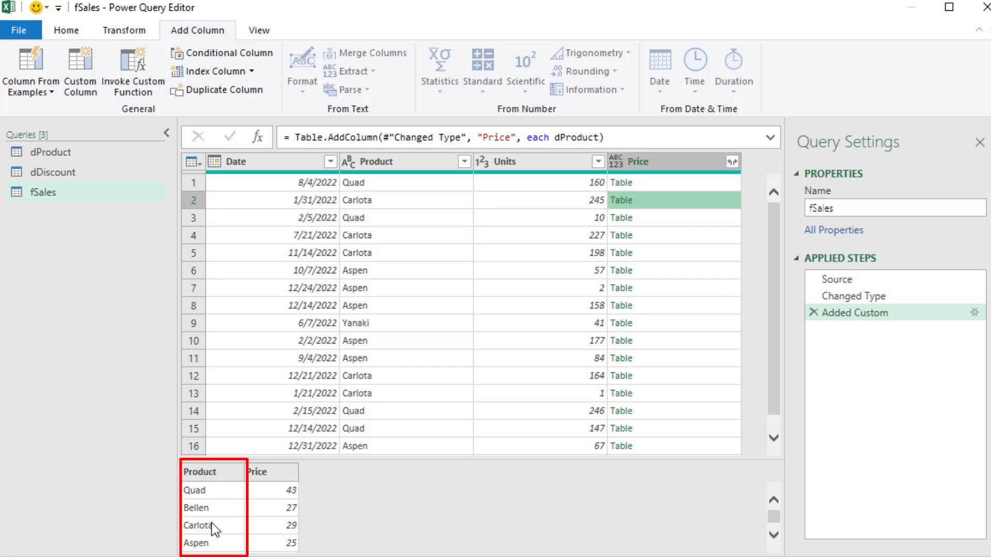
# Change the Price formula to dProduct{0} so each row holds the Quad, 43 record.
pyautogui.click(974, 312)
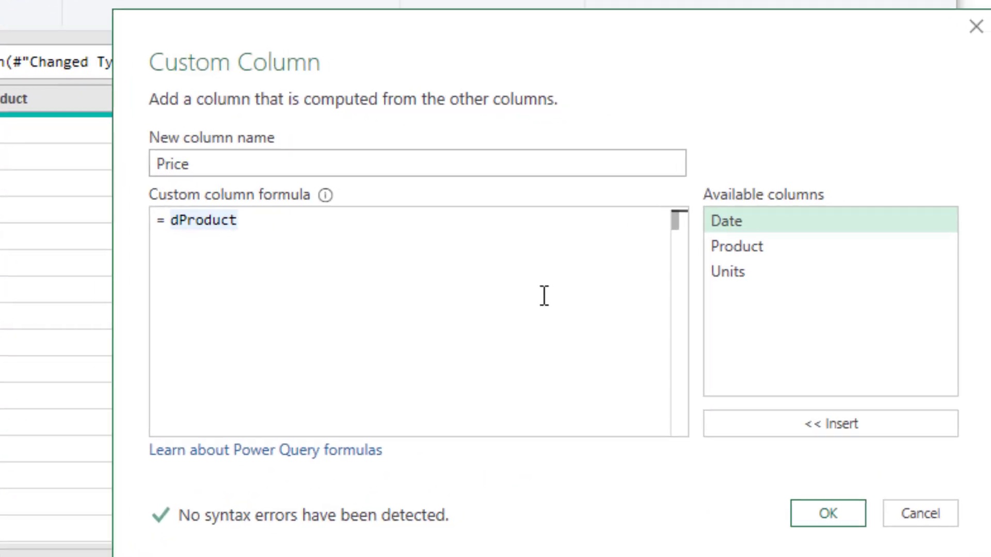
pyautogui.write('{')
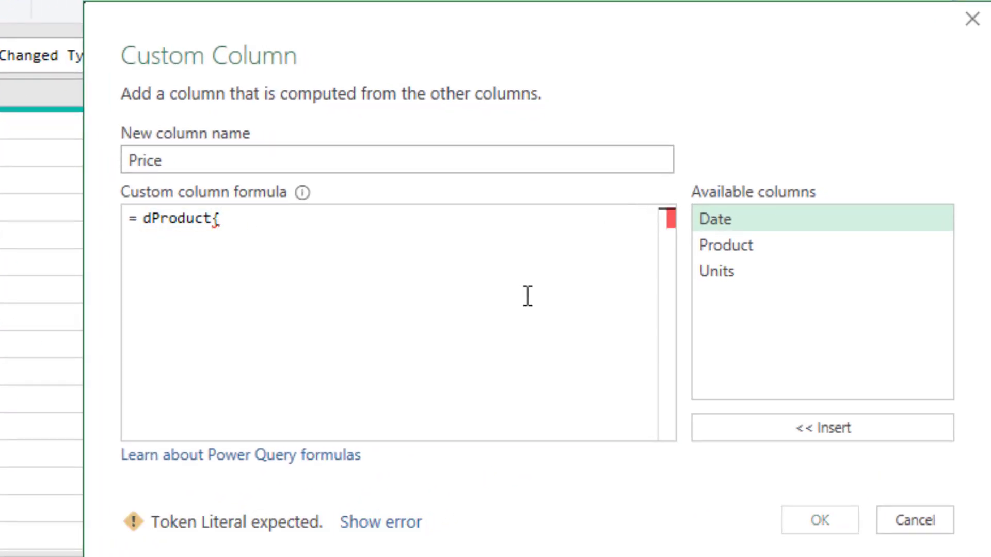
pyautogui.write('}')
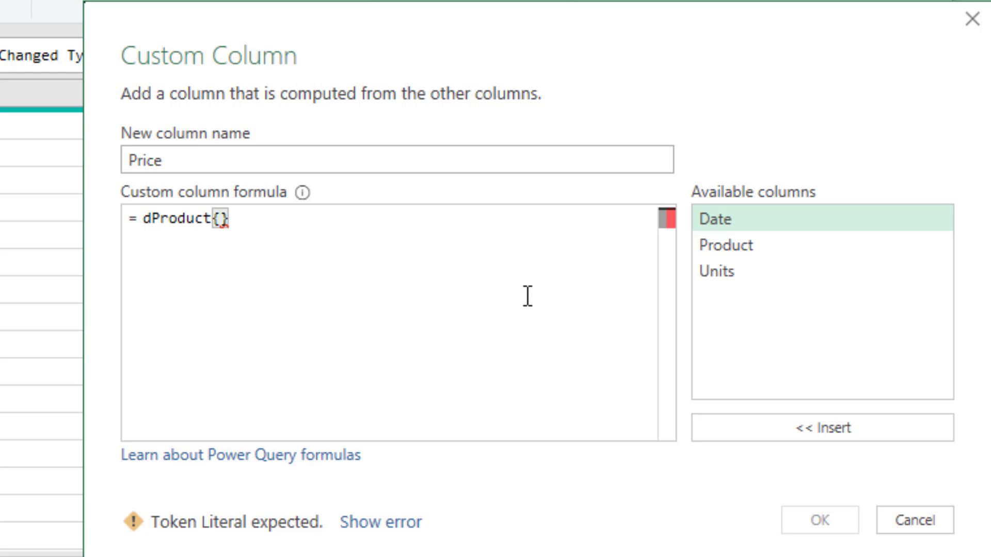
pyautogui.click(219, 219)
pyautogui.write('0')
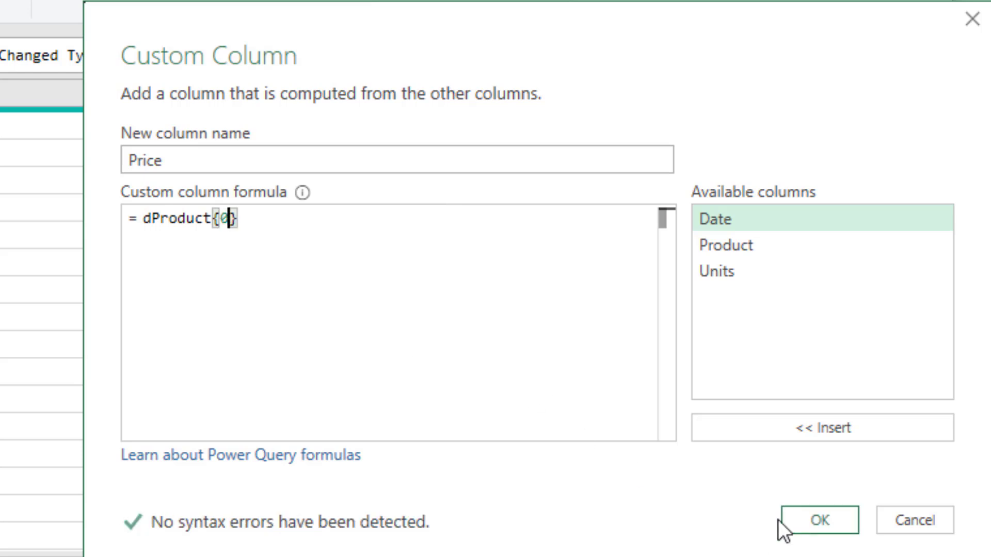
pyautogui.click(811, 519)
pyautogui.click(673, 187)
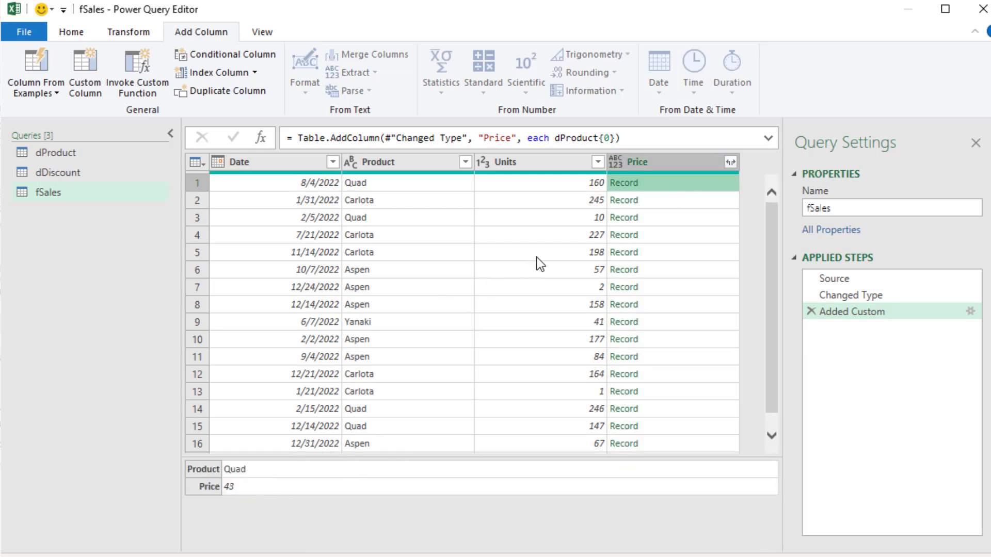
# Rewrite the Price formula as dProduct{[Product=[Product]]} to match records by product.
pyautogui.click(970, 311)
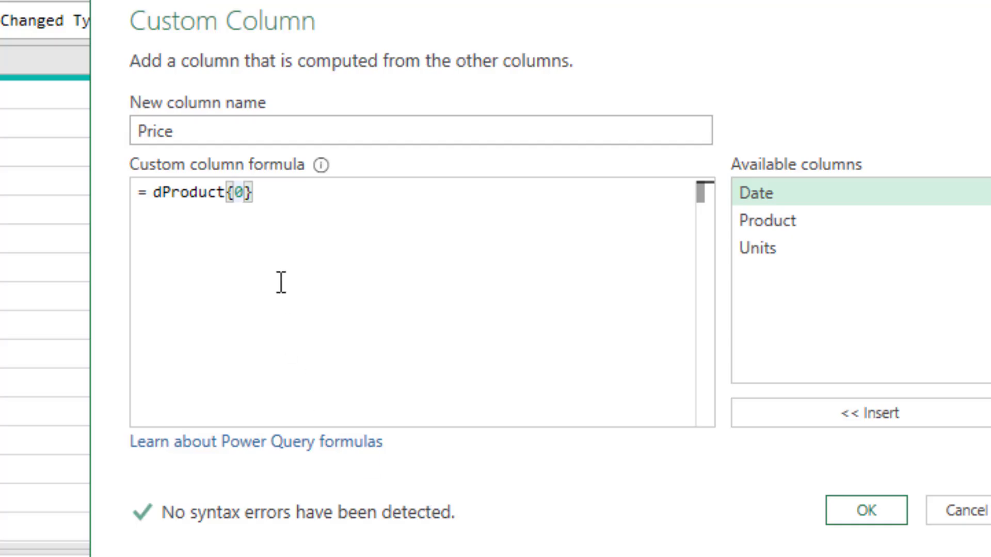
pyautogui.doubleClick(239, 198)
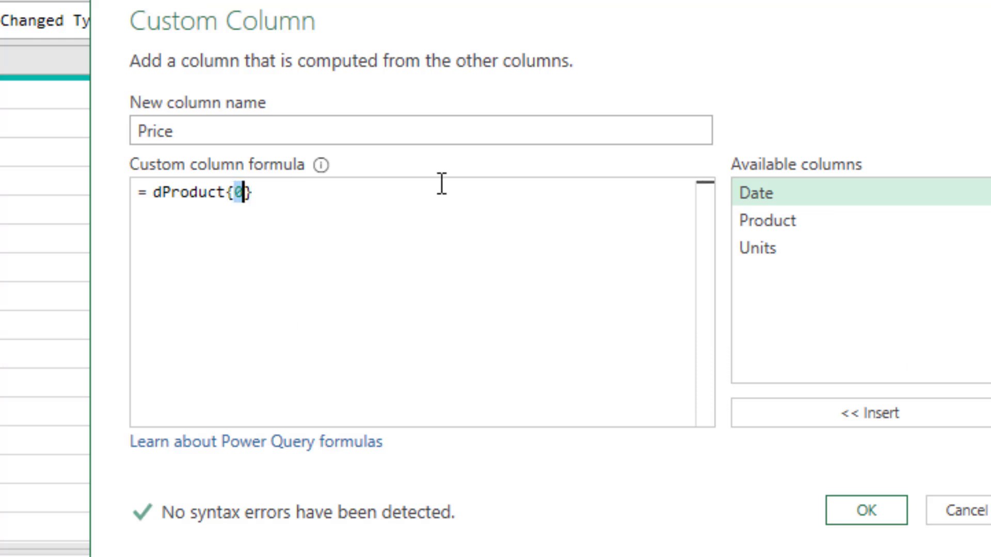
pyautogui.write('[0')
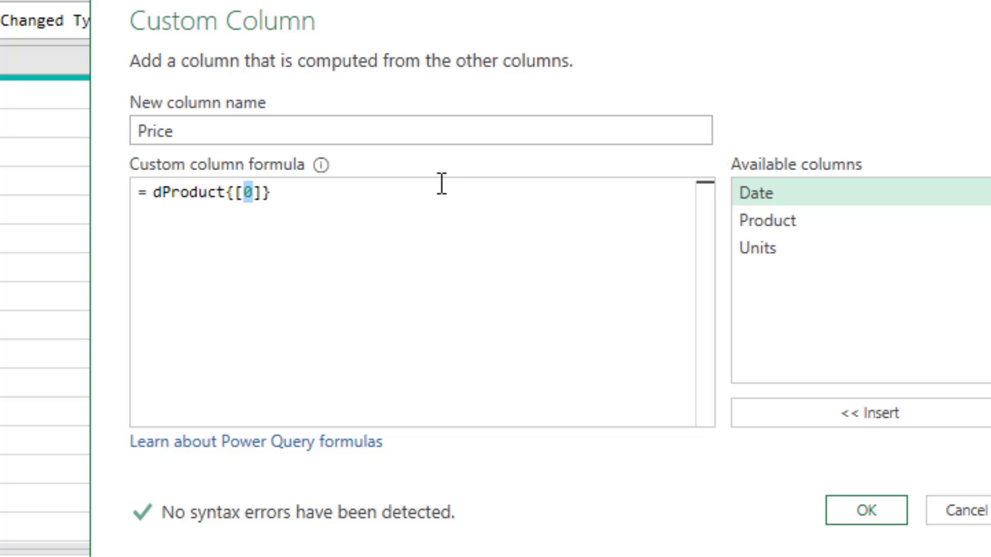
pyautogui.press('BackSpace')
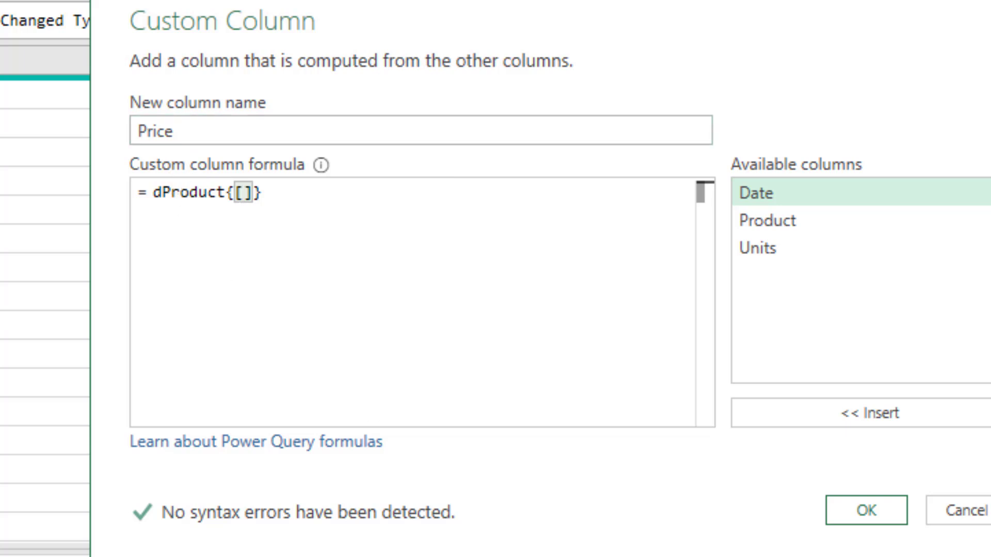
pyautogui.write('Produ')
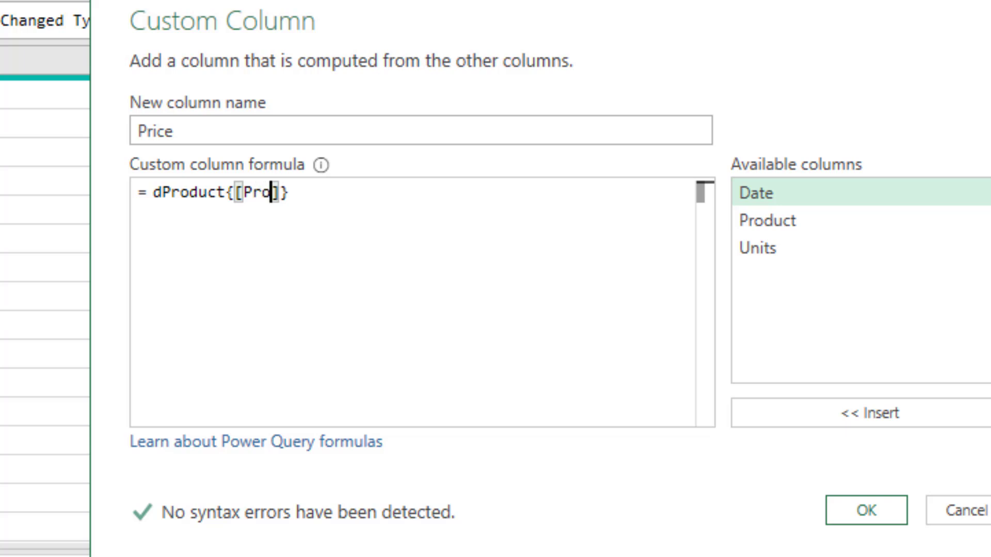
pyautogui.write('ct')
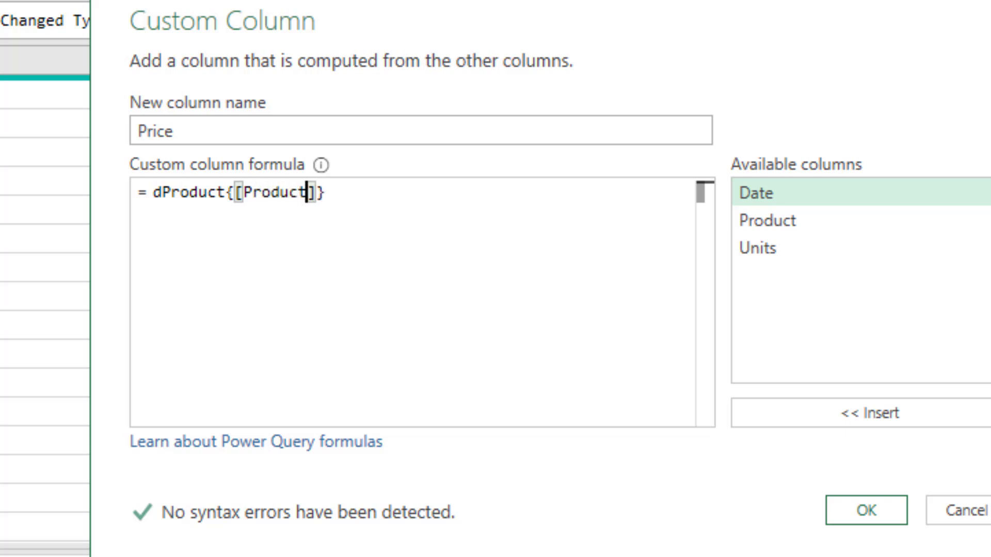
pyautogui.write('=')
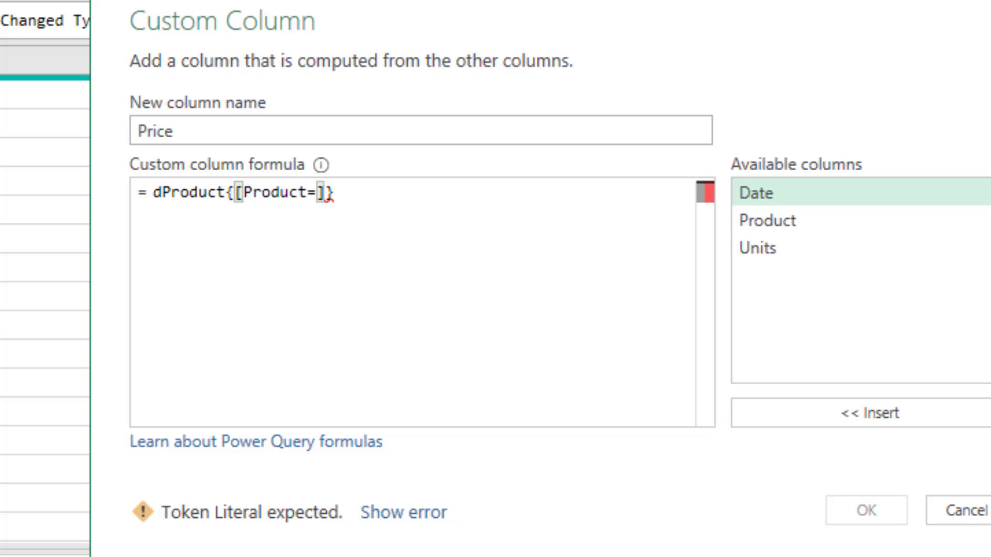
pyautogui.write('[')
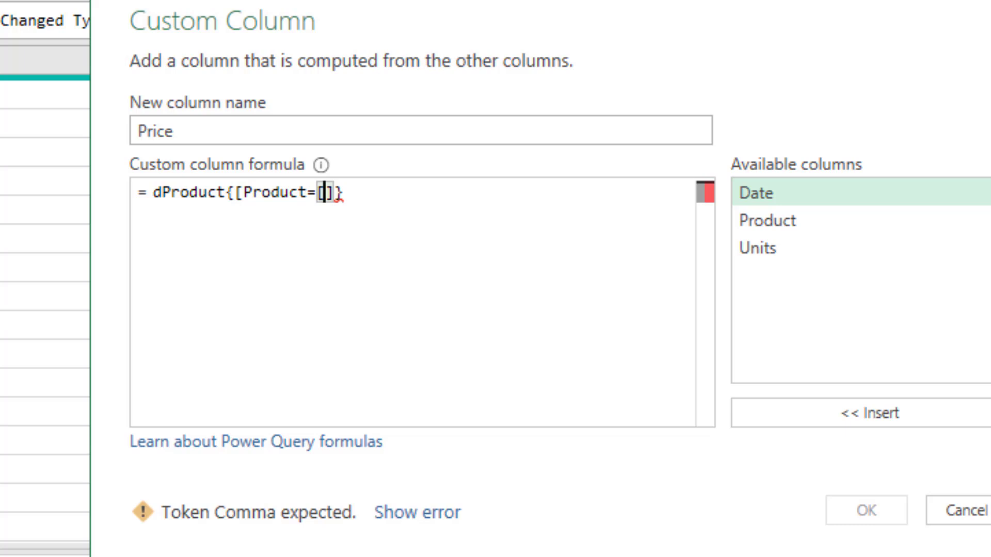
pyautogui.press('BackSpace')
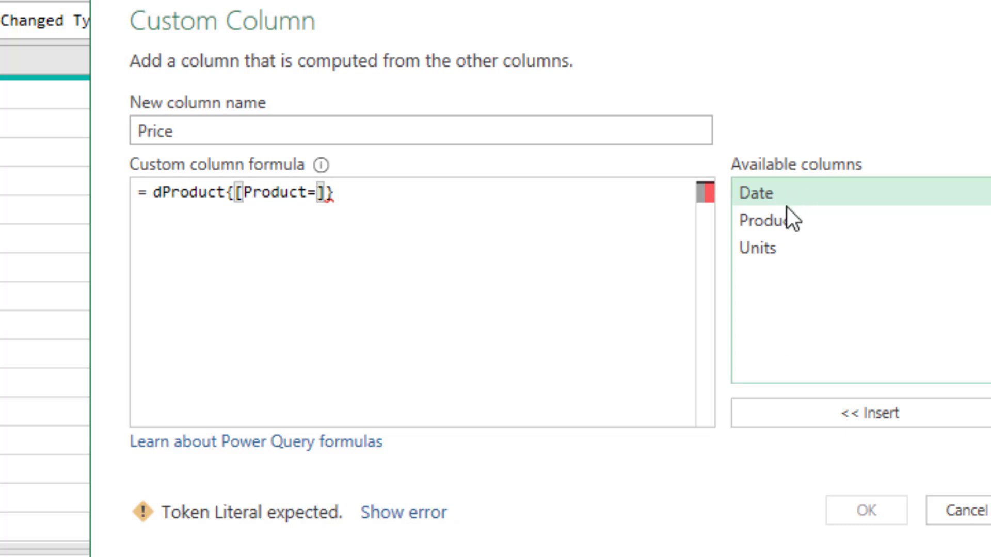
pyautogui.doubleClick(773, 225)
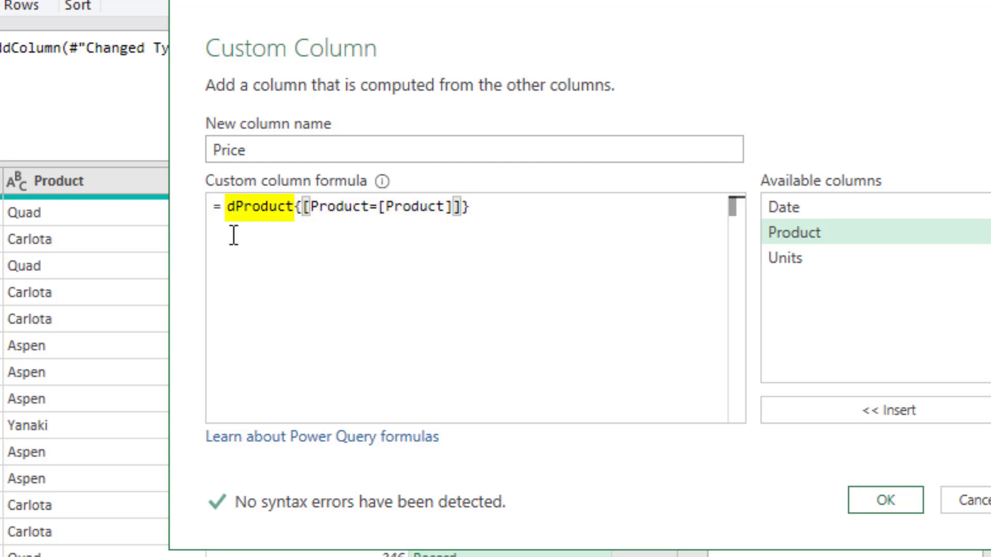
pyautogui.click(884, 498)
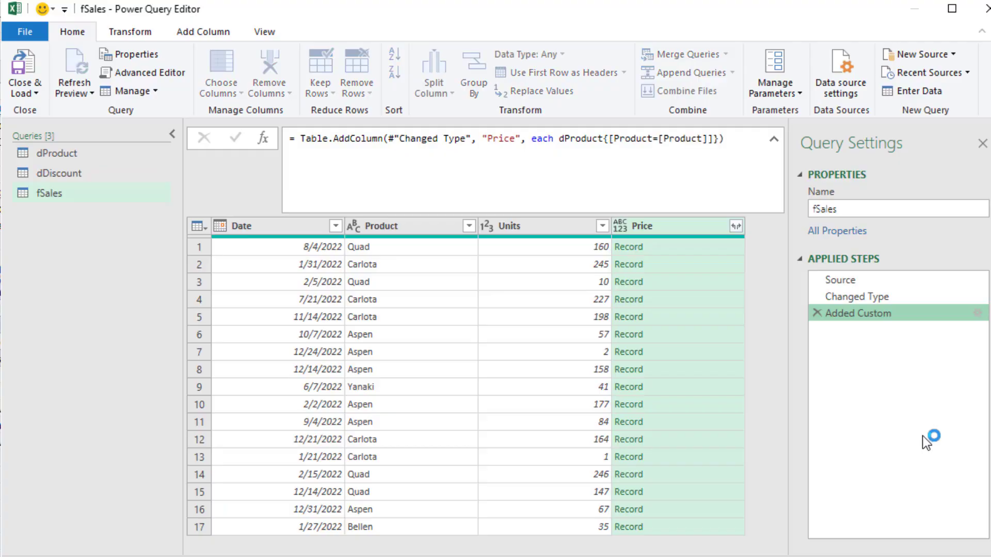
# Preview the matched records, such as Carlota at 29, and reopen the Price column settings.
pyautogui.click(676, 249)
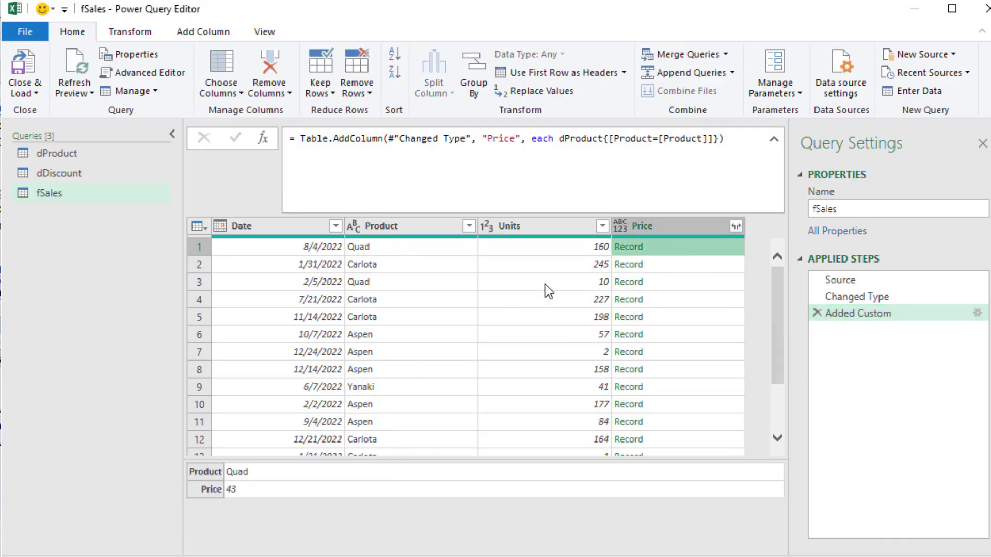
pyautogui.click(674, 266)
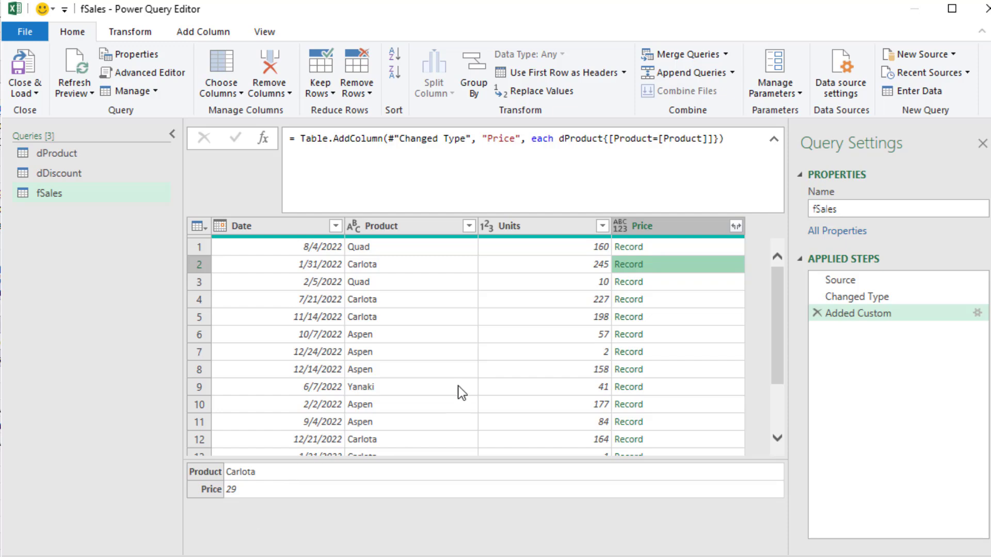
pyautogui.click(977, 312)
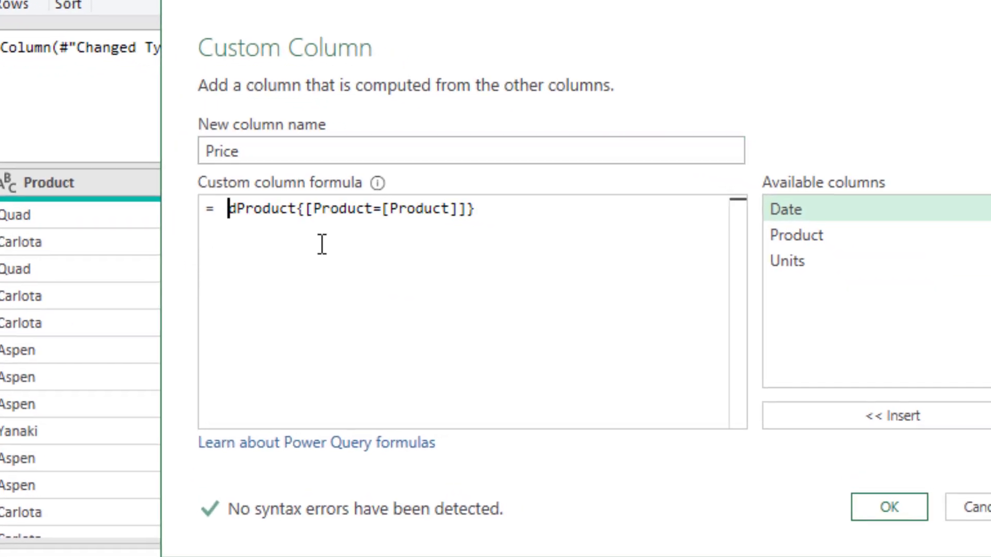
# Wrap the lookup as Record.Field(dProduct{[Product=[Product]]},"Price") so Price shows numbers like 43.
pyautogui.press('Left')
pyautogui.write('Re')
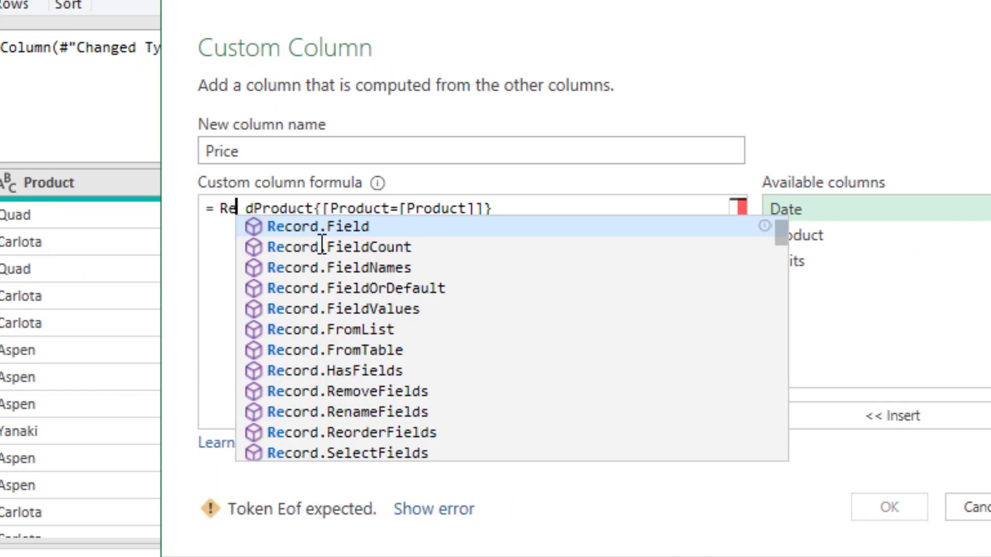
pyautogui.write('cor')
pyautogui.press('Tab')
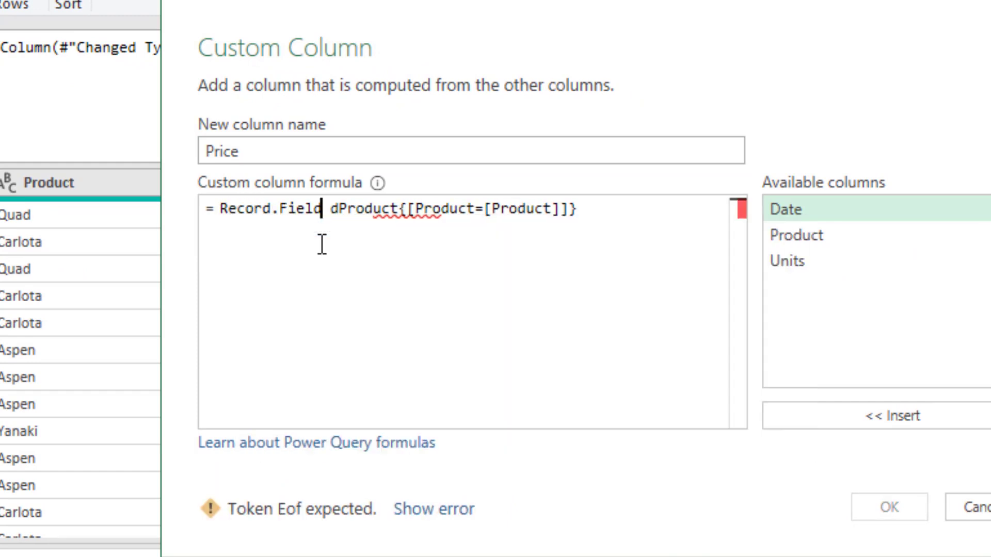
pyautogui.write('(')
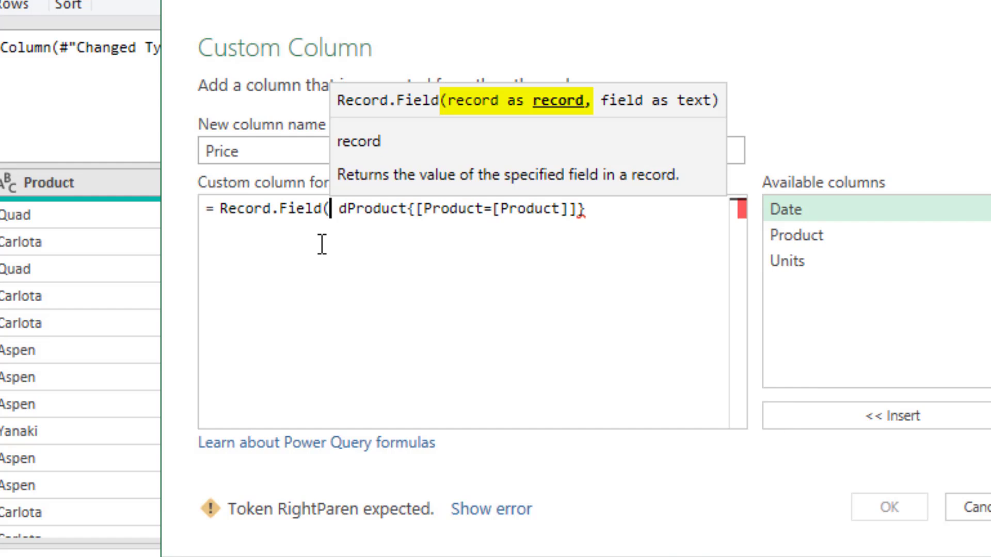
pyautogui.press('Delete')
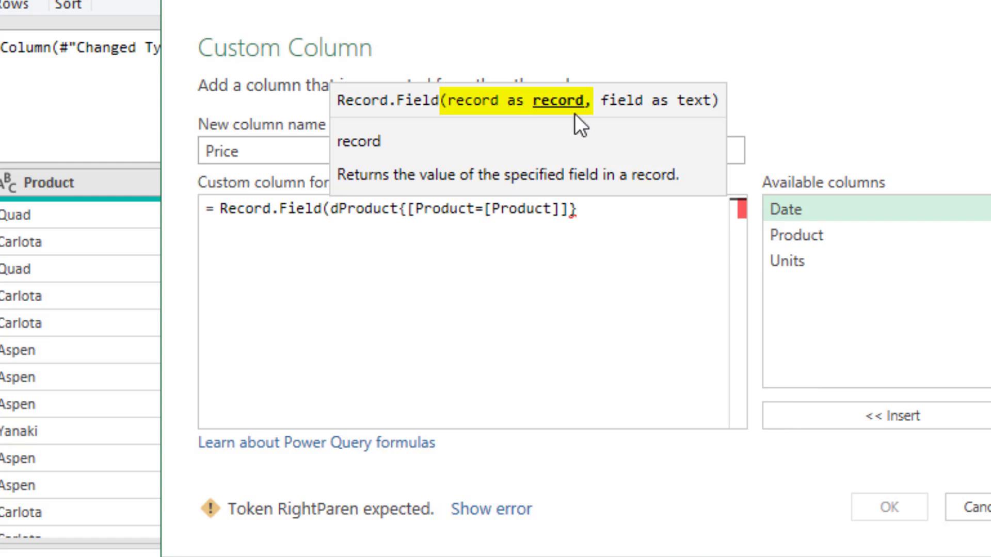
pyautogui.click(635, 209)
pyautogui.write(',')
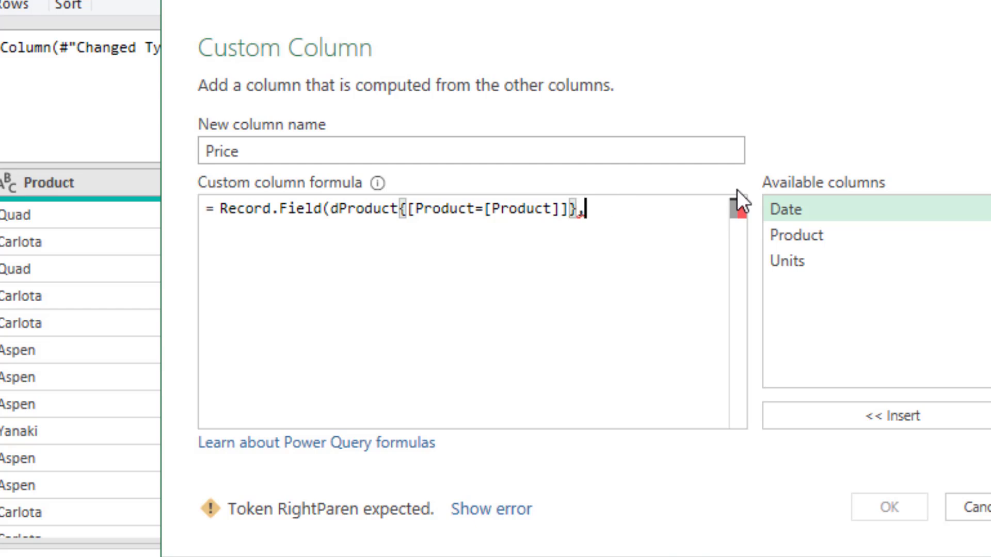
pyautogui.write('""Price')
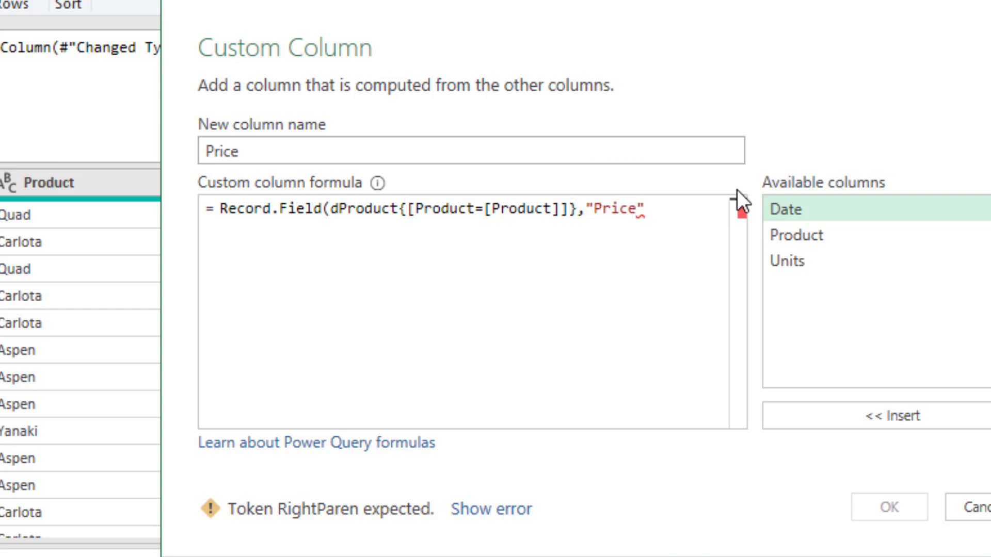
pyautogui.press('Right')
pyautogui.write(')')
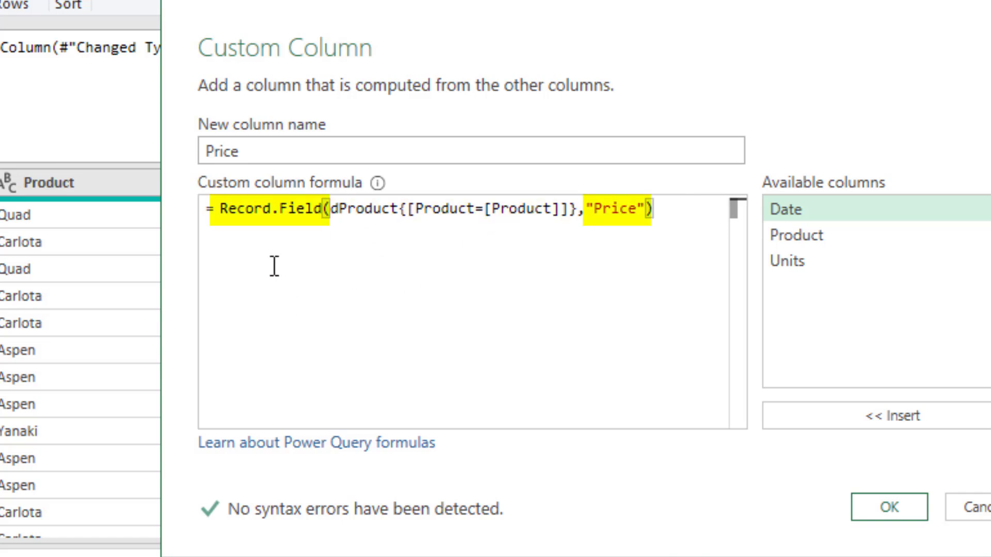
pyautogui.click(878, 512)
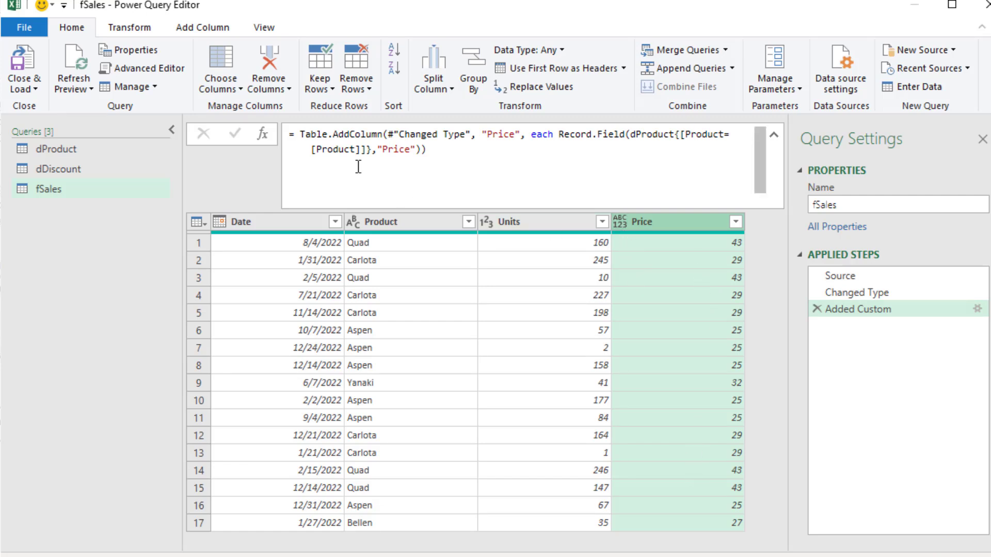
# Append ", type number" to the Price formula so the column becomes a decimal number.
pyautogui.click(408, 151)
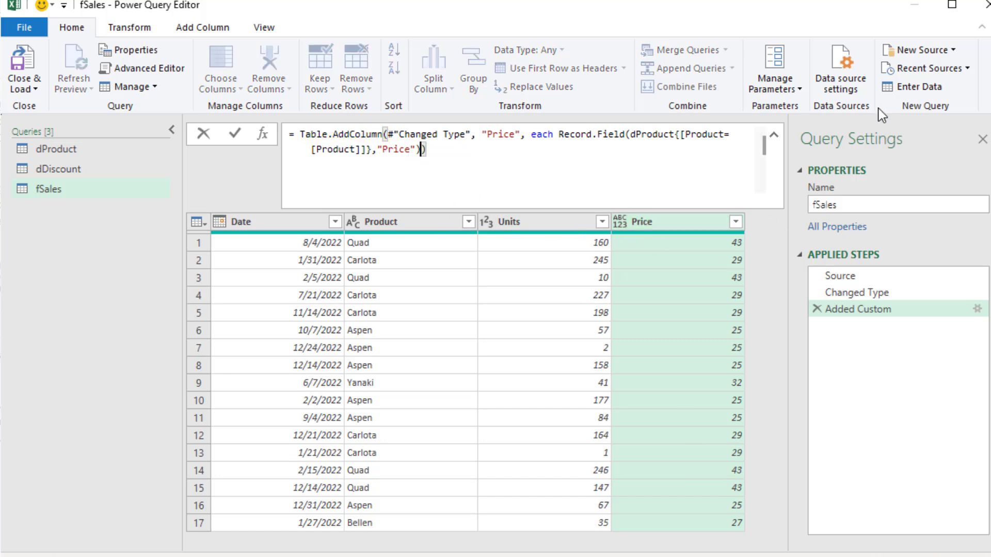
pyautogui.write(',')
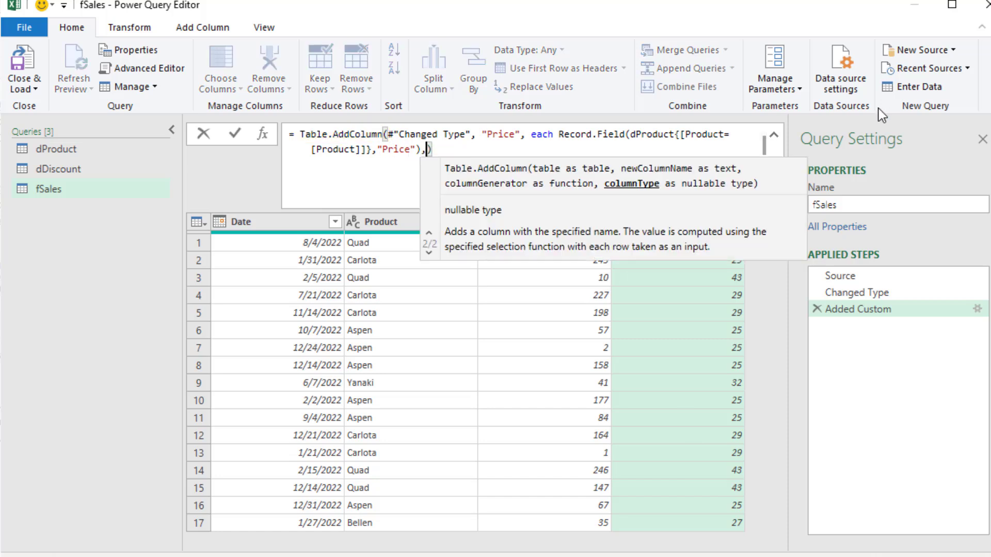
pyautogui.write(' type number')
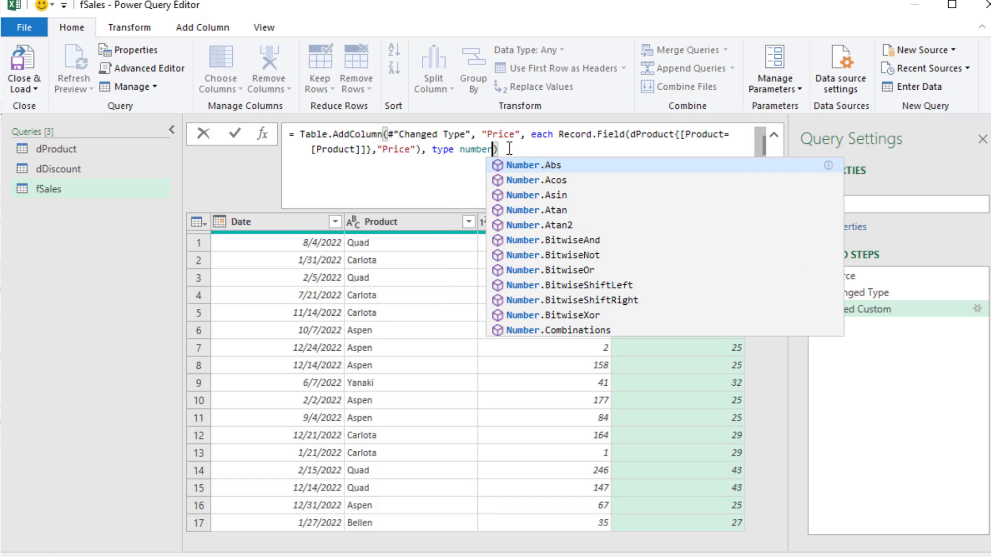
pyautogui.press('Escape')
pyautogui.press('Return')
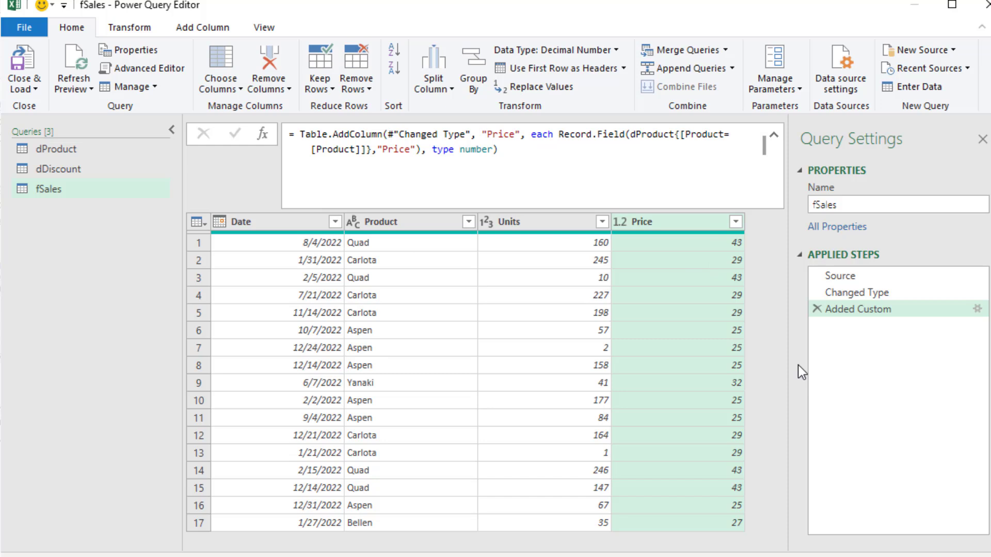
pyautogui.click(202, 26)
# Add a Price2 custom column with formula dProduct[Price] and preview its price lists.
pyautogui.click(82, 66)
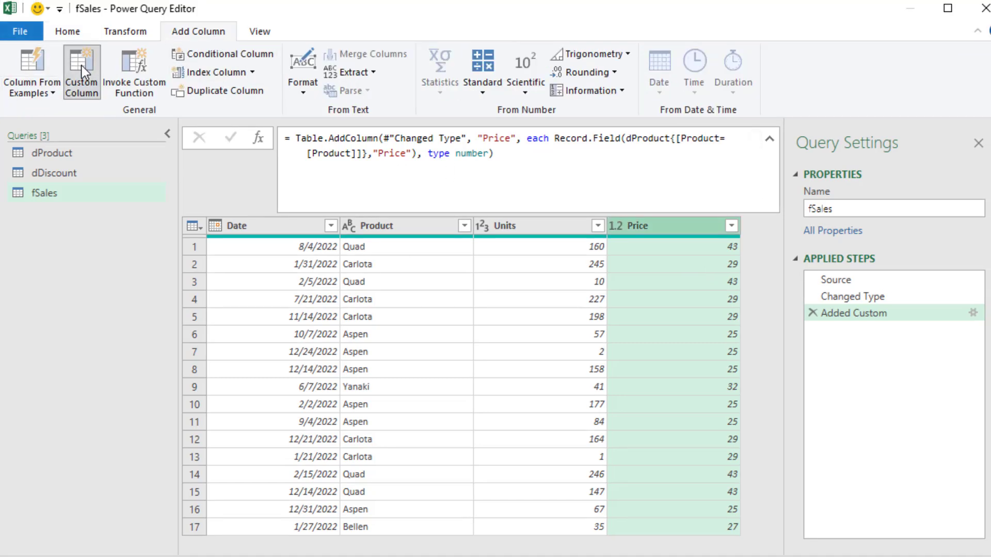
pyautogui.doubleClick(518, 207)
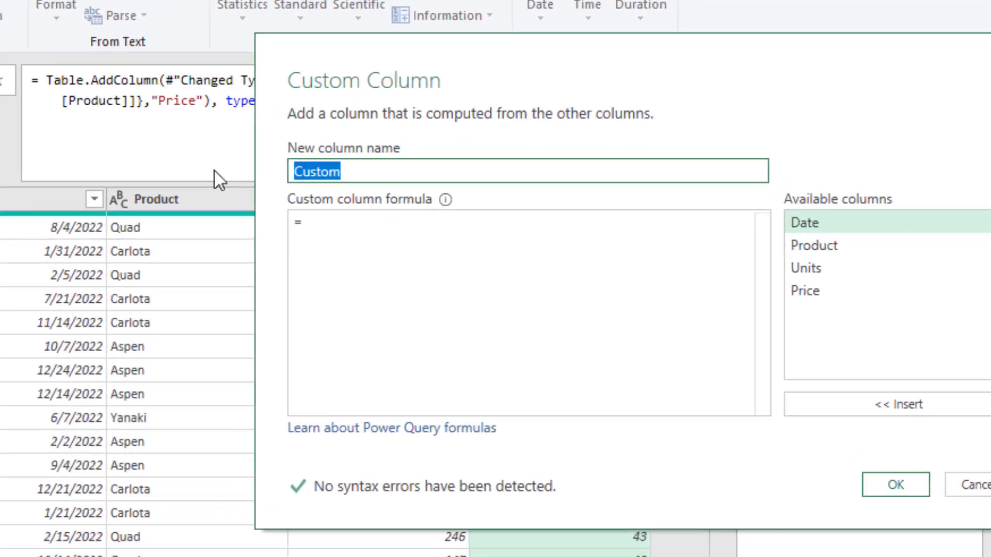
pyautogui.write('Price2')
pyautogui.click(405, 209)
pyautogui.write('d')
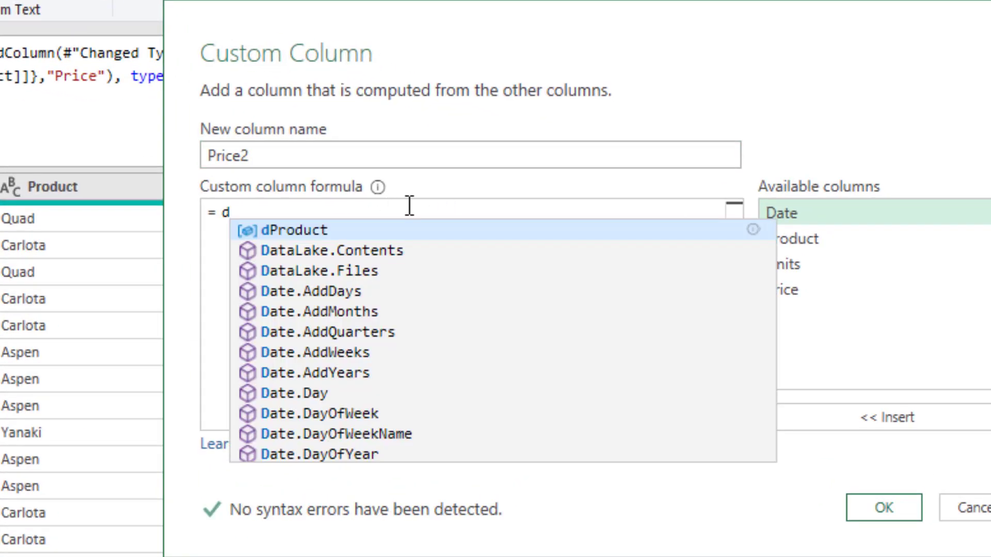
pyautogui.write('P')
pyautogui.press('Tab')
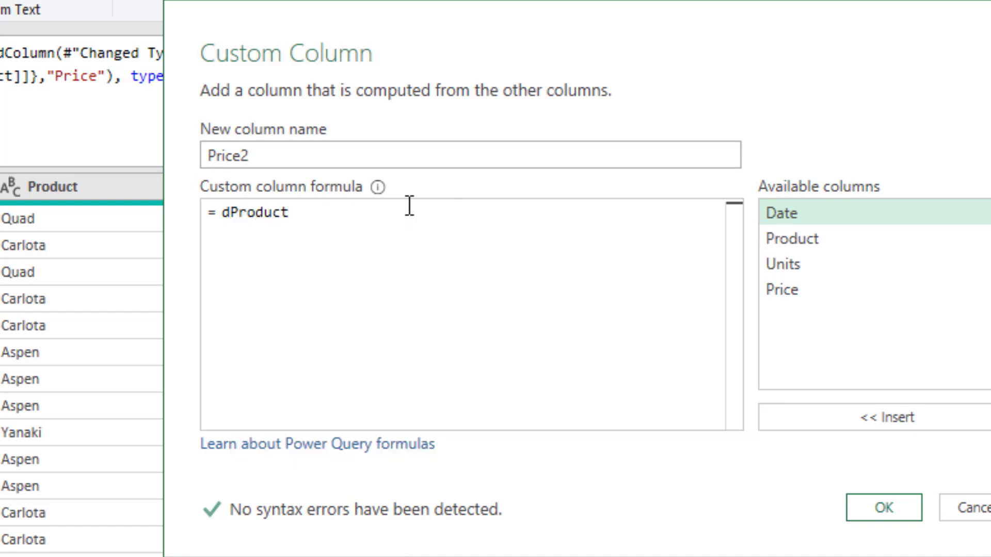
pyautogui.write('[')
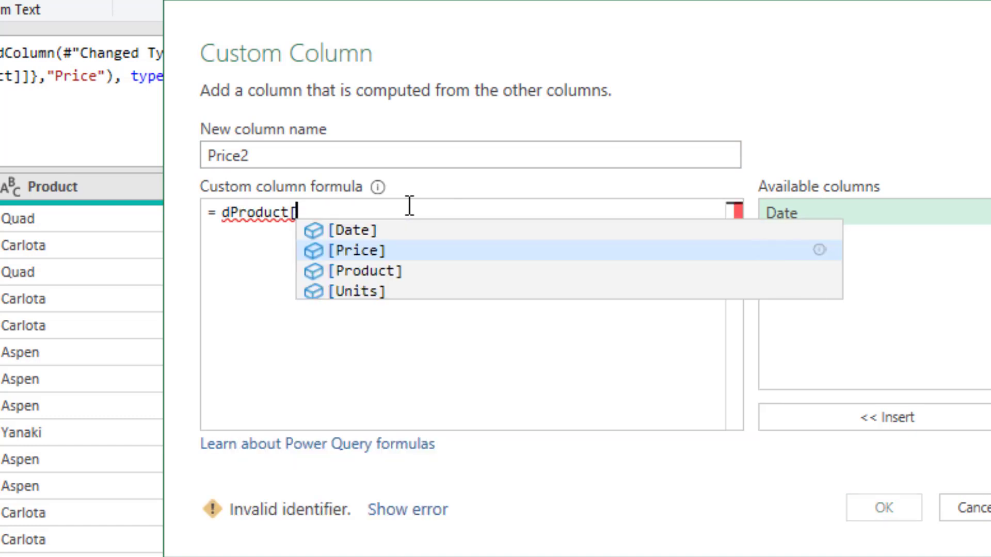
pyautogui.press('Tab')
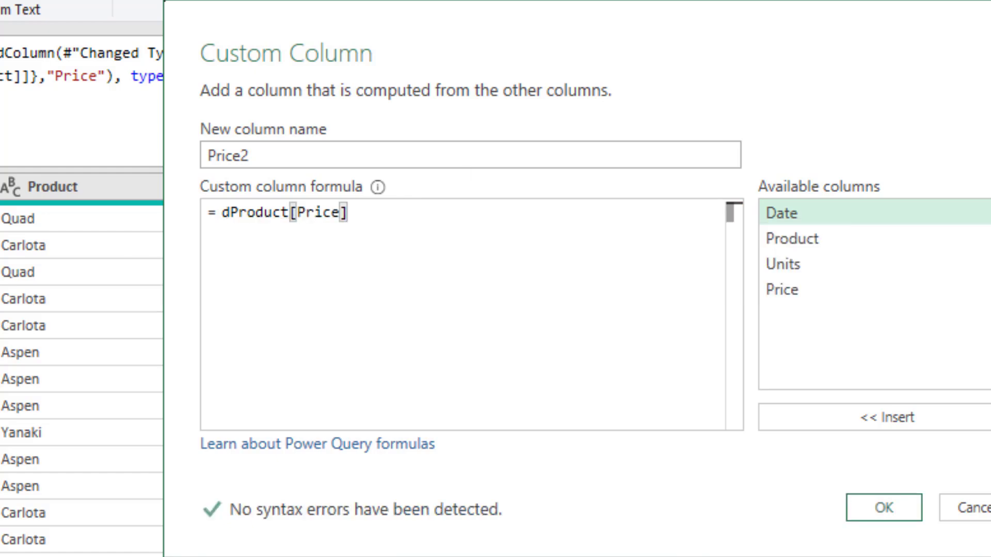
pyautogui.click(883, 508)
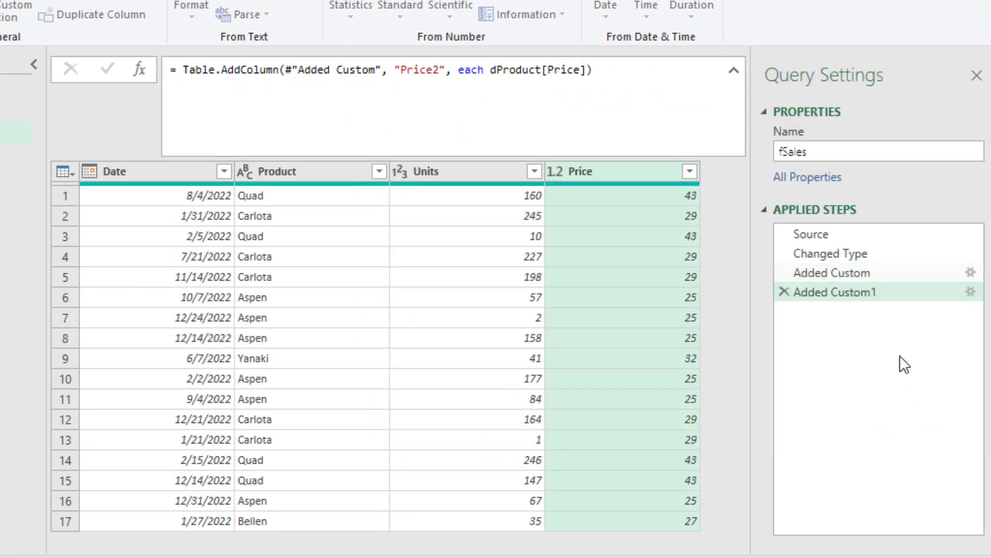
pyautogui.click(651, 196)
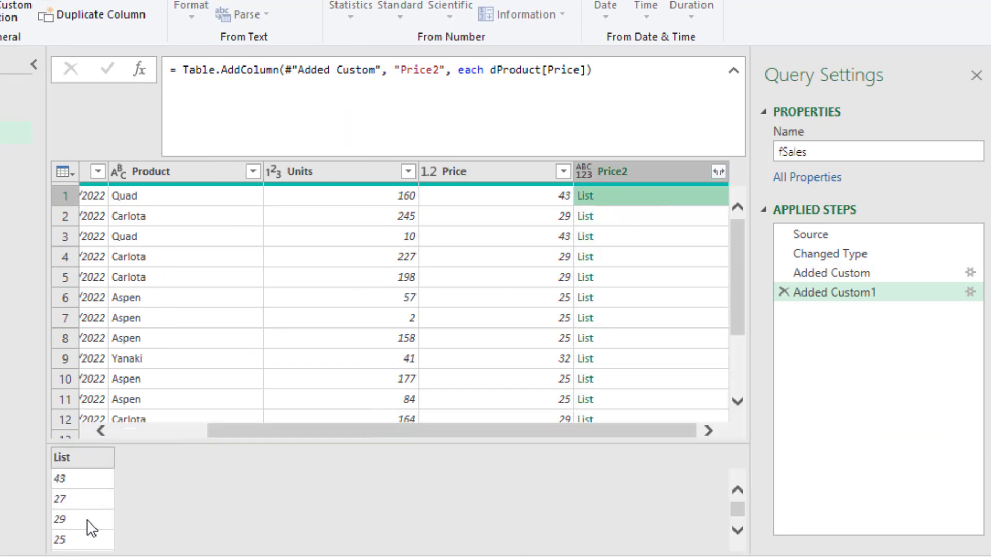
pyautogui.click(600, 220)
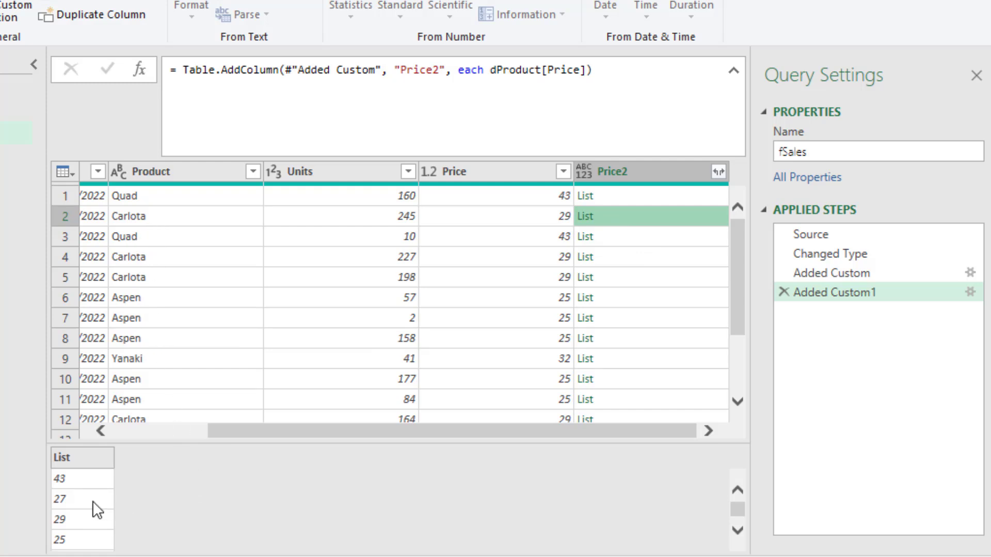
# Reopen Price2 and start a positional index with {List.PositionOf( after dProduct[Price].
pyautogui.click(970, 292)
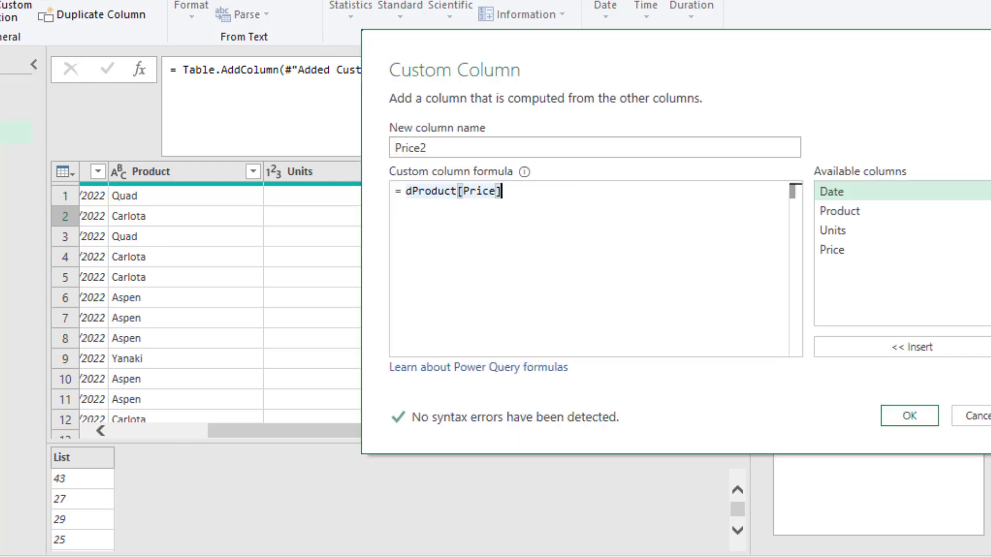
pyautogui.press('End')
pyautogui.write('{}')
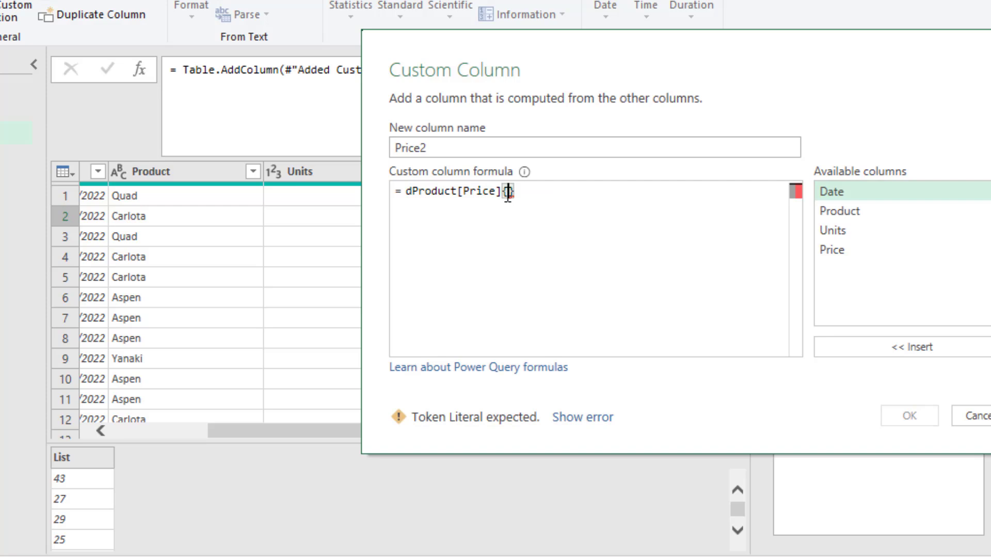
pyautogui.write('List.P')
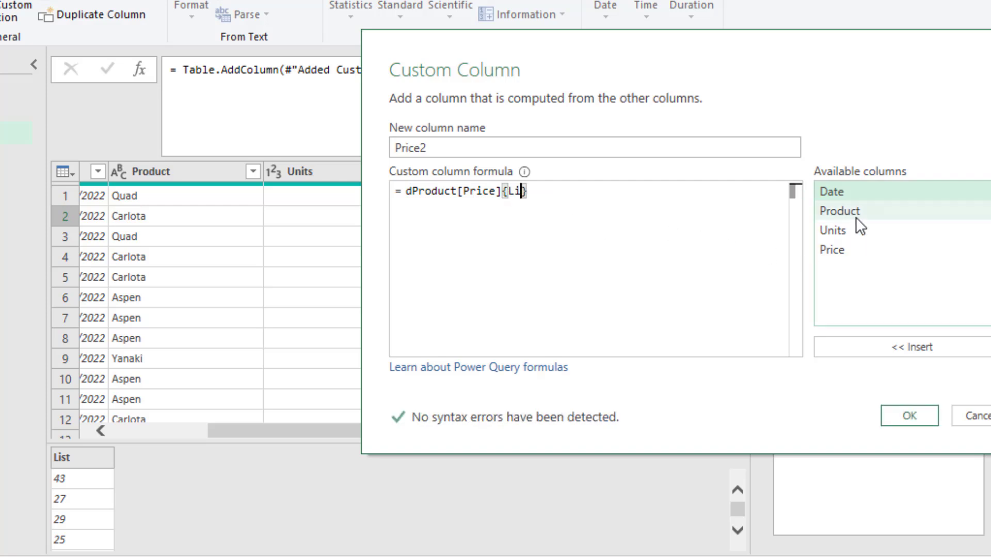
pyautogui.write('o')
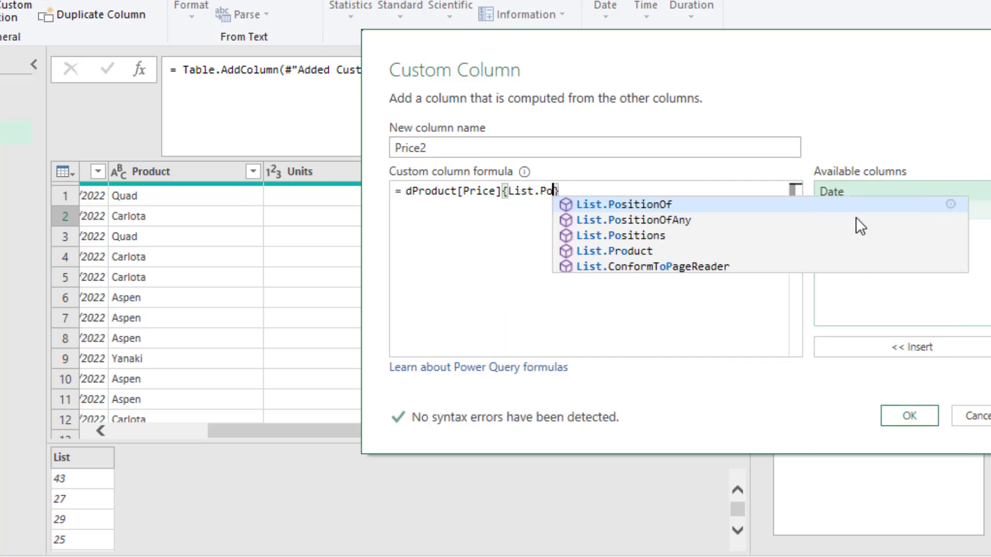
pyautogui.press('Tab')
pyautogui.write('(')
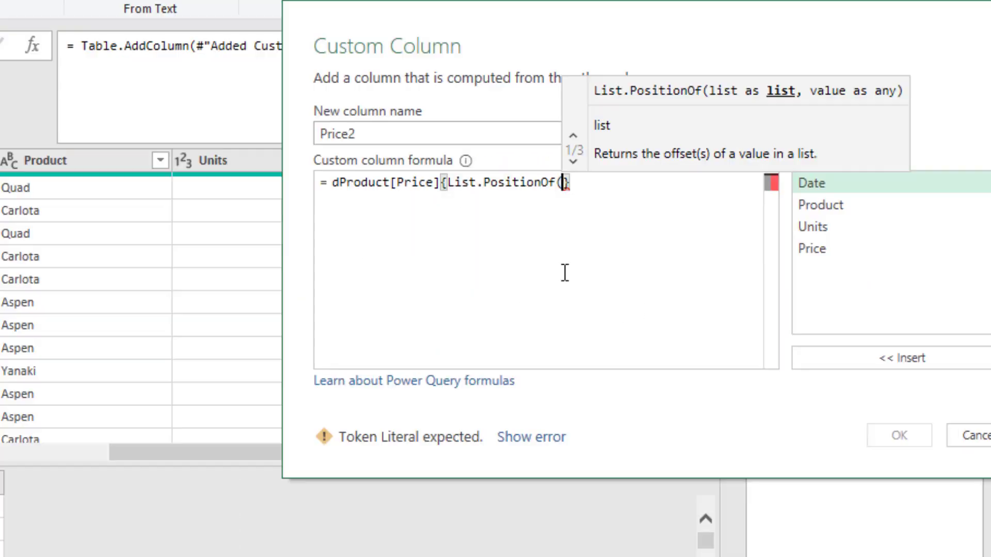
# Complete the lookup as List.PositionOf(dProduct[Product],[Product]) and apply the Price2 column.
pyautogui.write('dp')
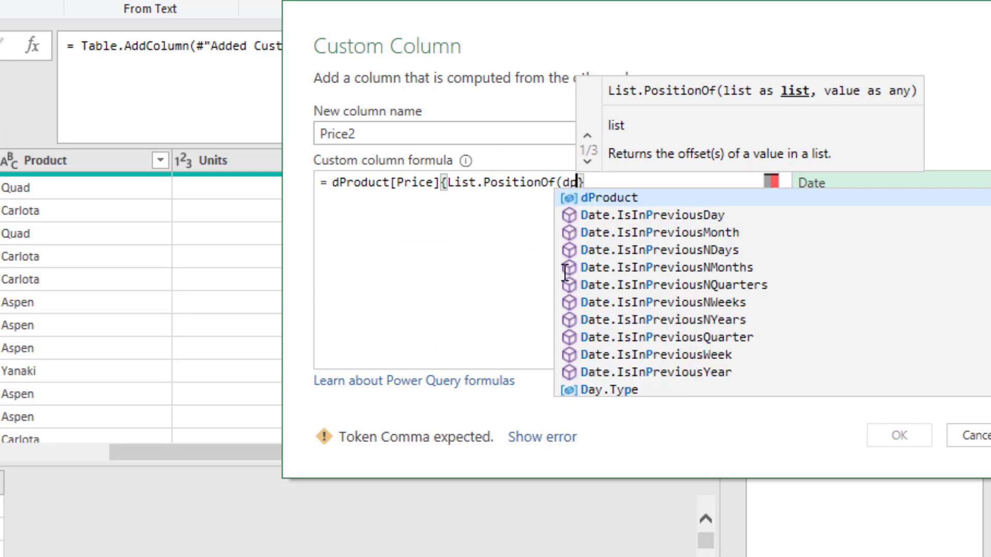
pyautogui.press('Tab')
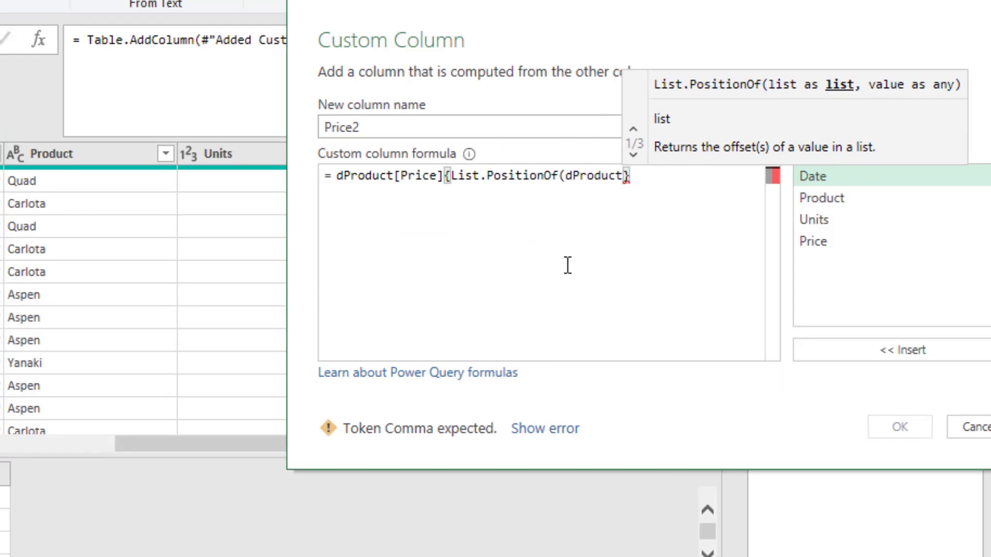
pyautogui.write('[')
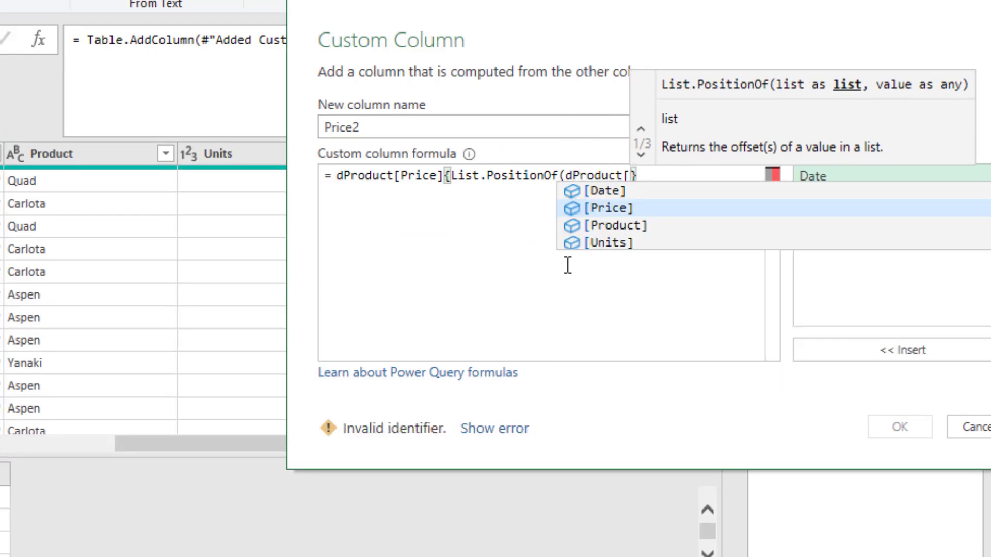
pyautogui.press('Down')
pyautogui.press('Tab')
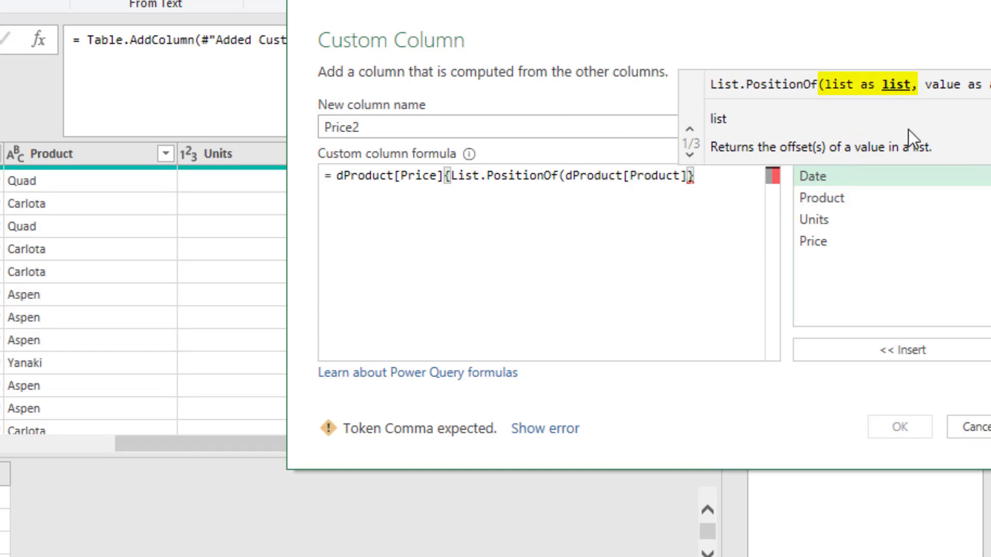
pyautogui.write(',')
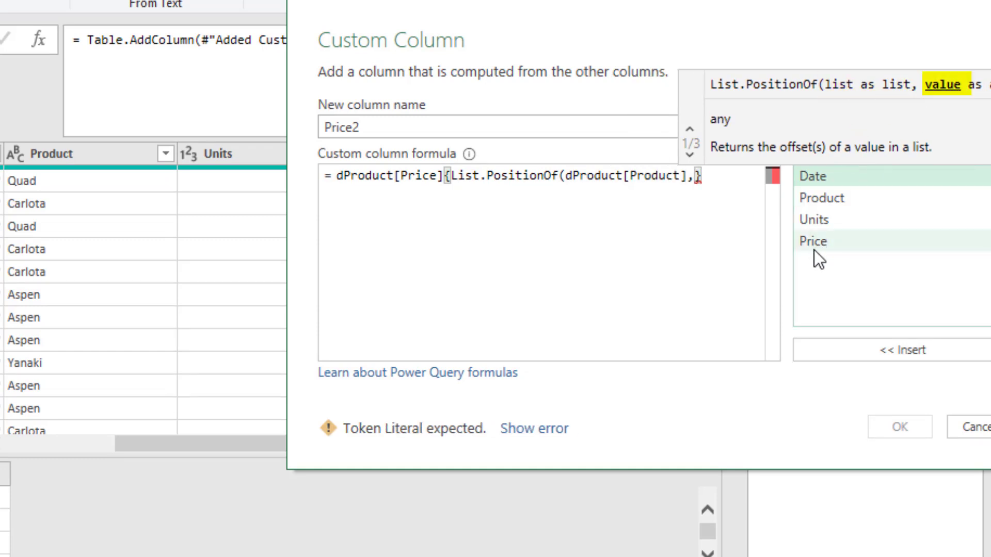
pyautogui.doubleClick(823, 198)
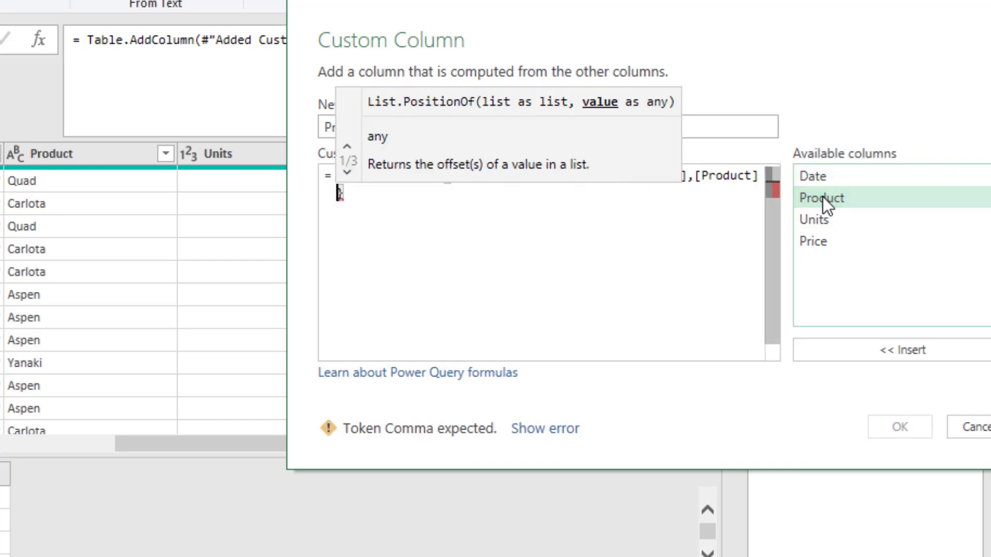
pyautogui.write(')')
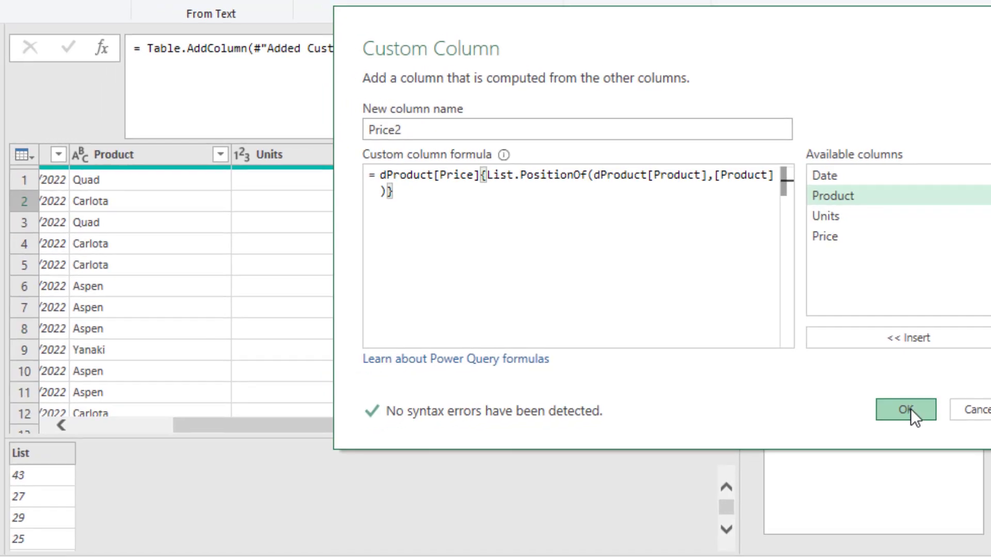
pyautogui.click(910, 409)
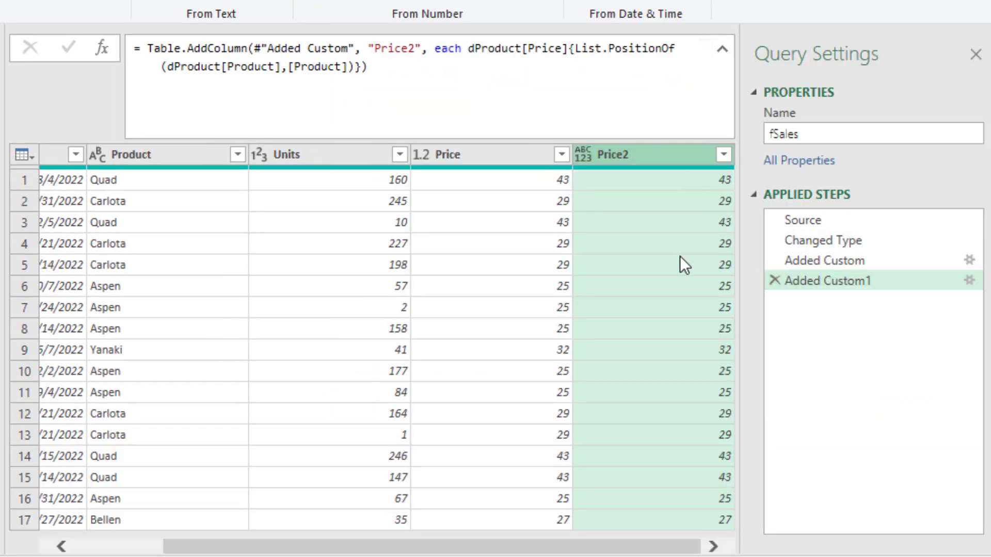
# Append ",type number" to the Added Custom1 formula so Price2 is typed as a decimal number.
pyautogui.click(389, 69)
pyautogui.press('Left')
pyautogui.write(',')
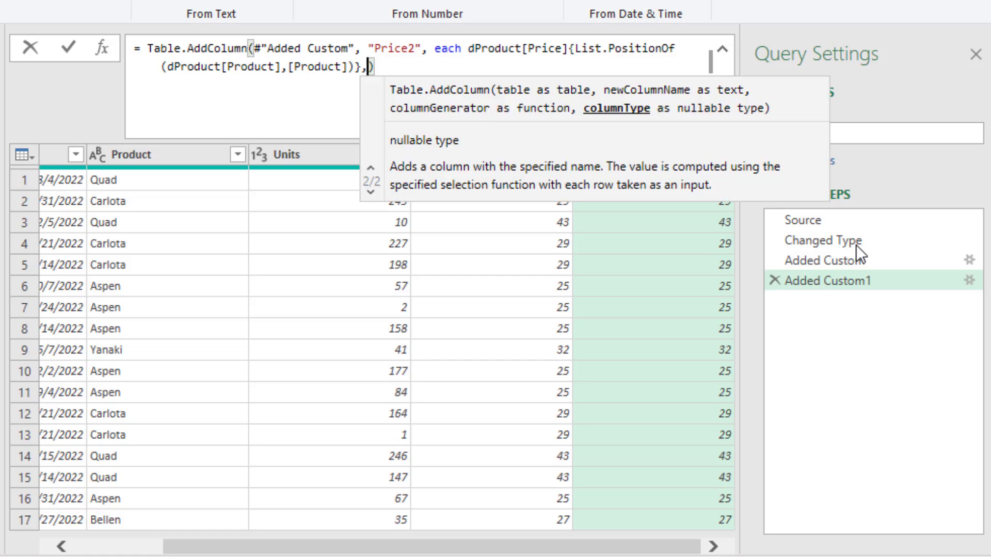
pyautogui.write('type n')
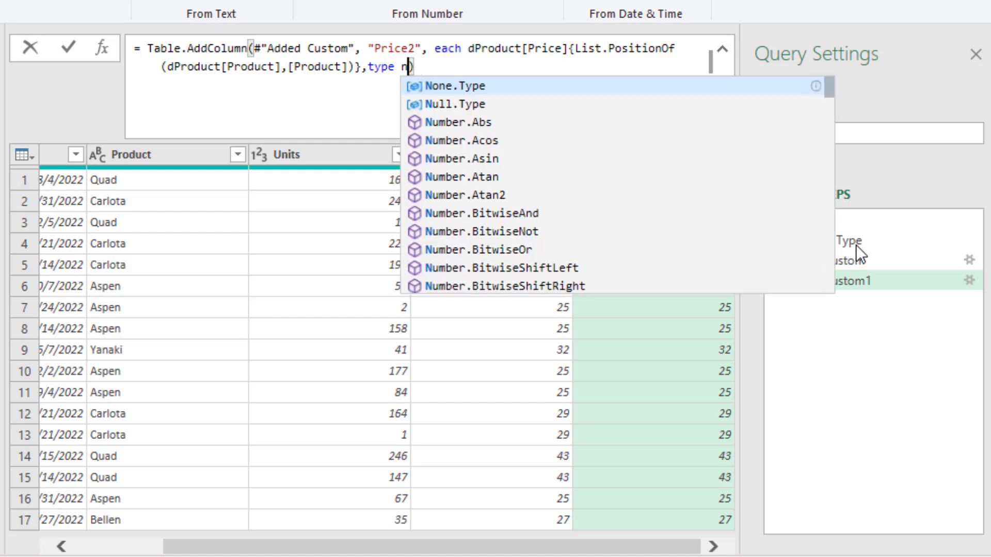
pyautogui.write('umber')
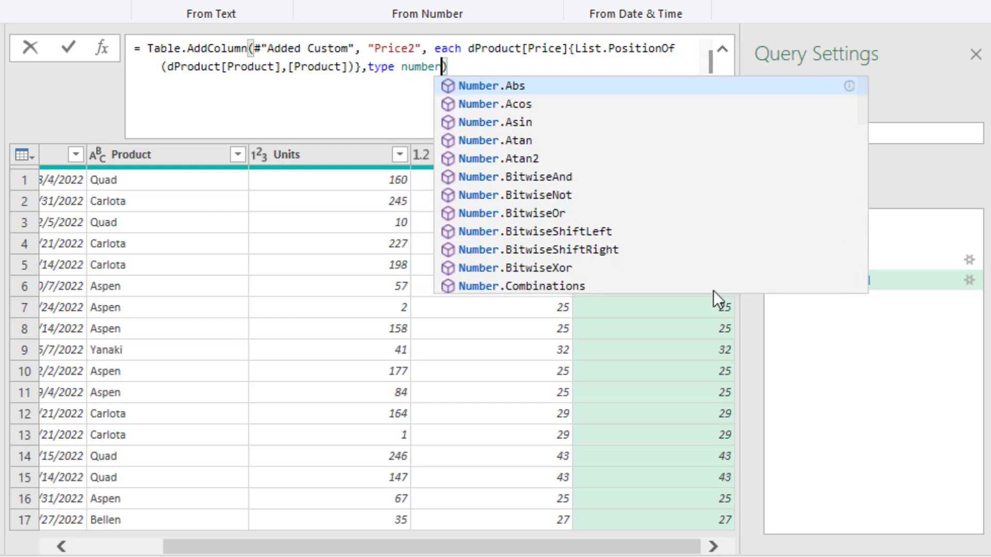
pyautogui.click(466, 66)
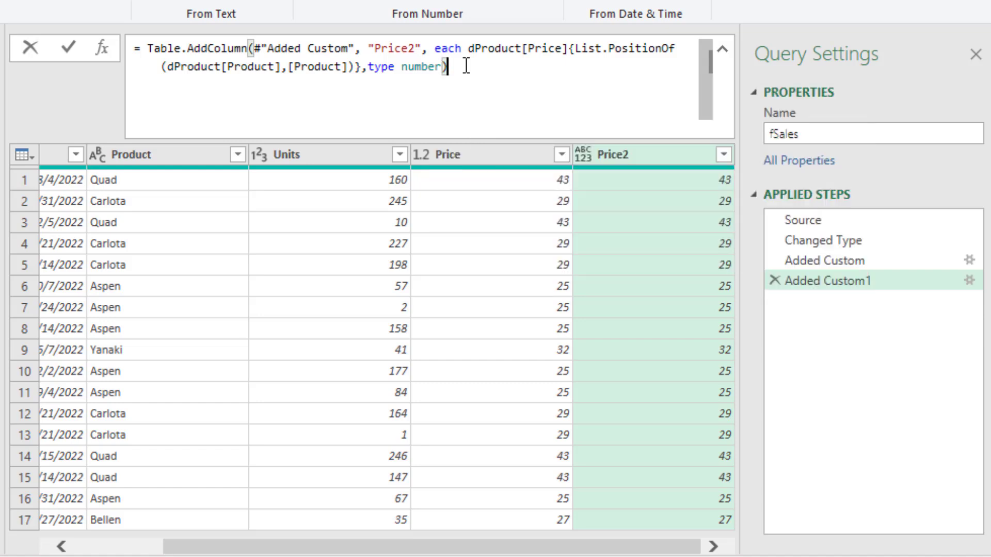
pyautogui.press('Return')
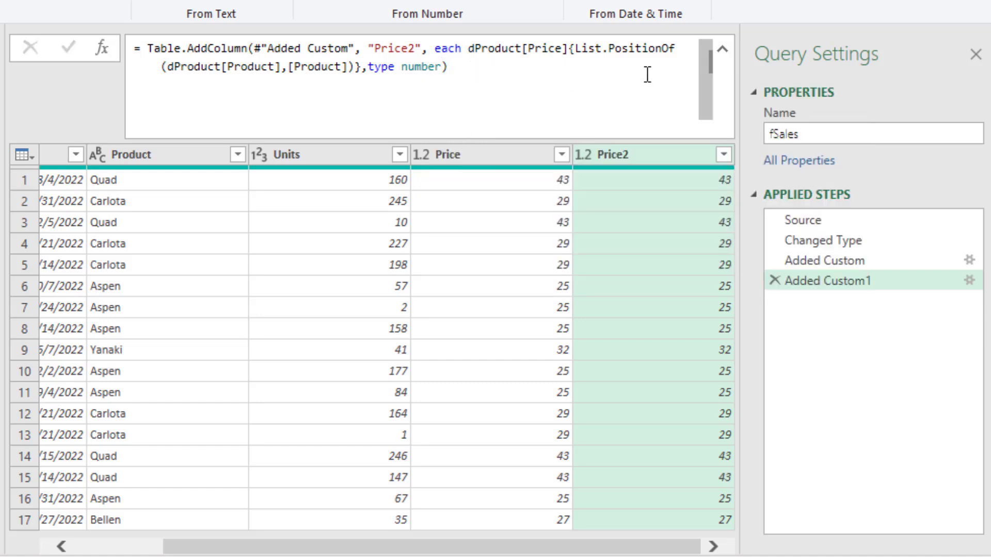
# Compare the Added Custom and Added Custom1 formulas, then view dDiscount's thresholds 0, 12, 44, 96.
pyautogui.click(814, 261)
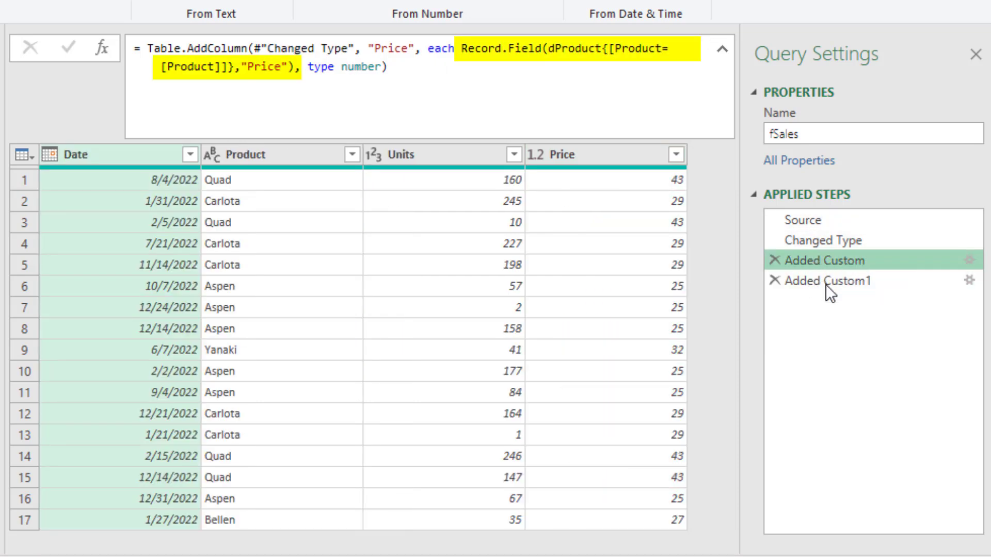
pyautogui.click(820, 281)
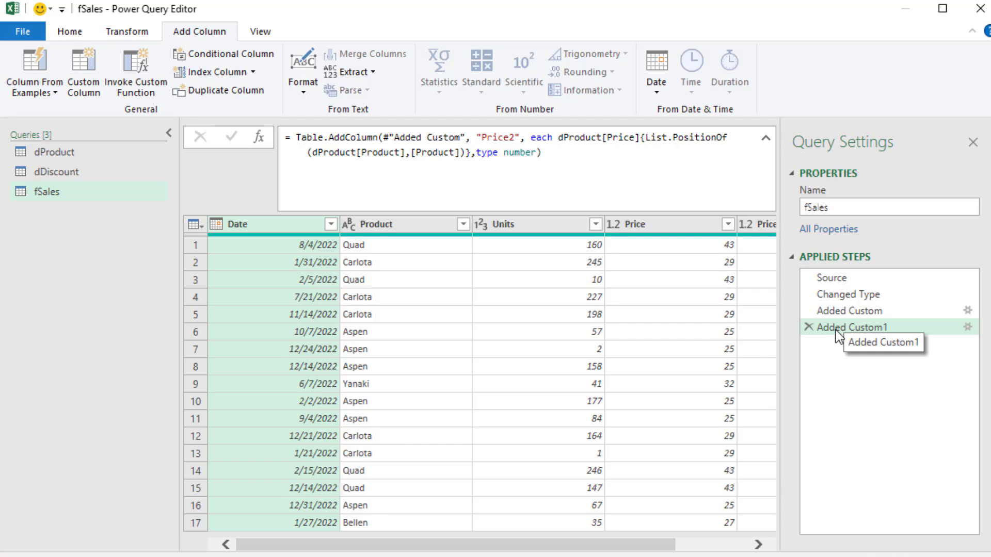
pyautogui.click(317, 154)
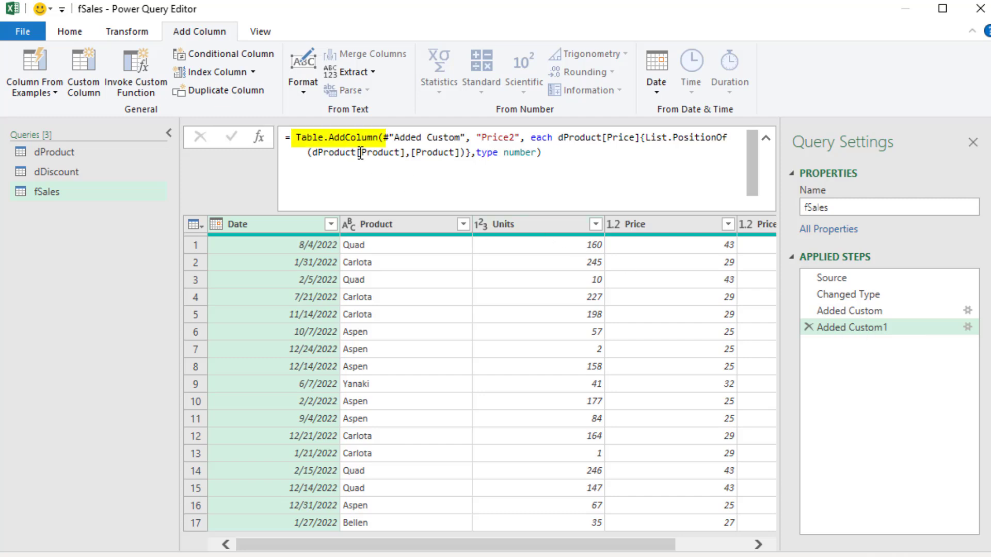
pyautogui.doubleClick(542, 137)
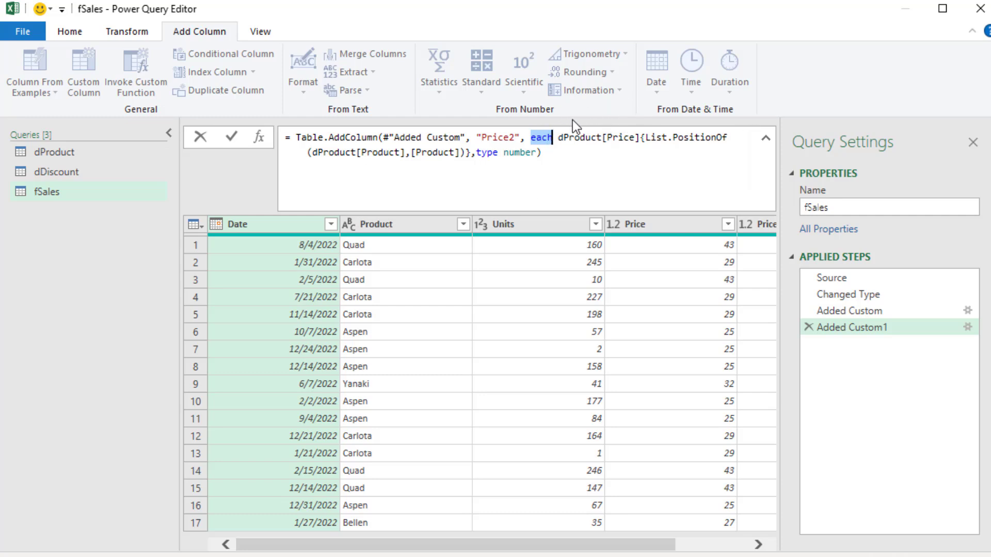
pyautogui.click(80, 171)
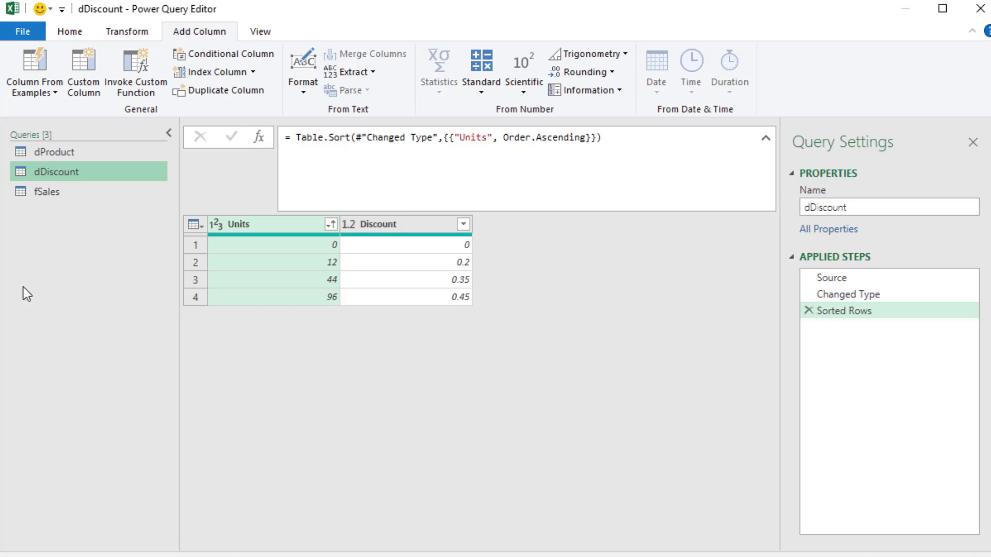
# Alternate between fSales and dDiscount to compare Units with the thresholds, ending on fSales.
pyautogui.click(44, 197)
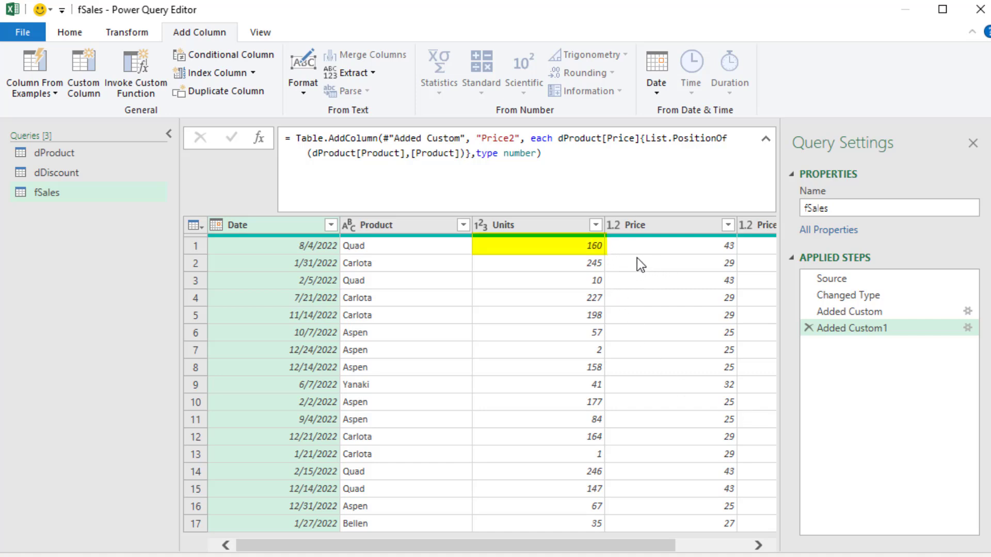
pyautogui.click(61, 173)
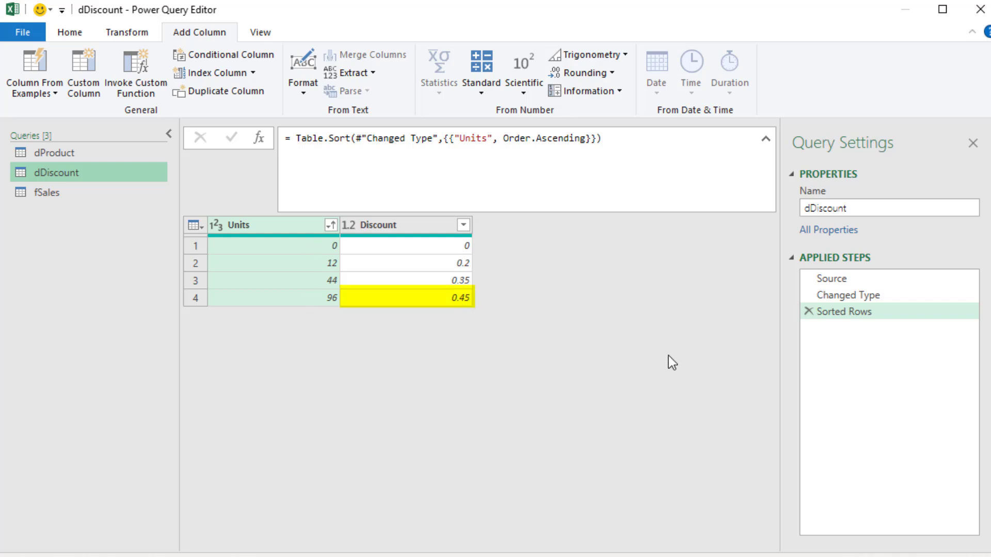
pyautogui.click(106, 196)
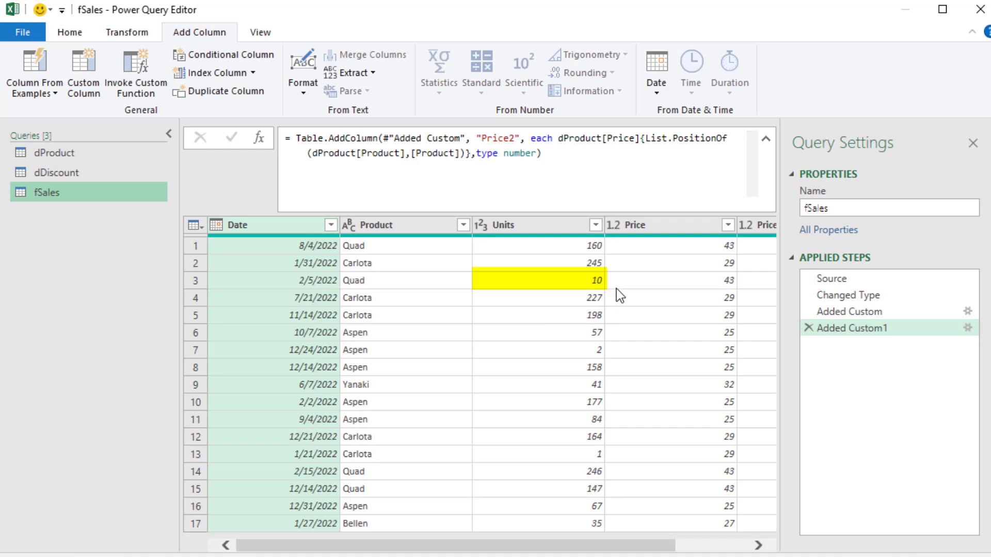
pyautogui.click(65, 174)
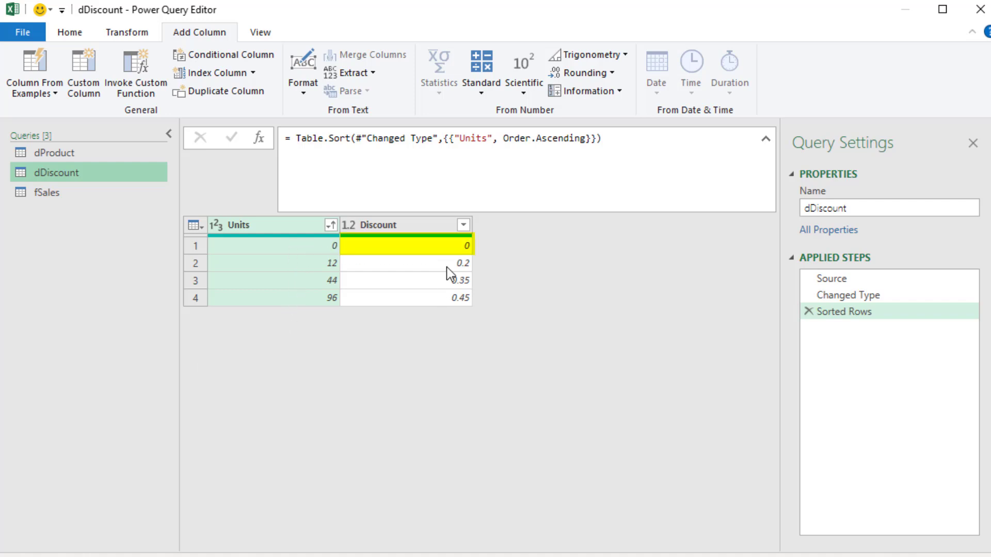
pyautogui.click(58, 195)
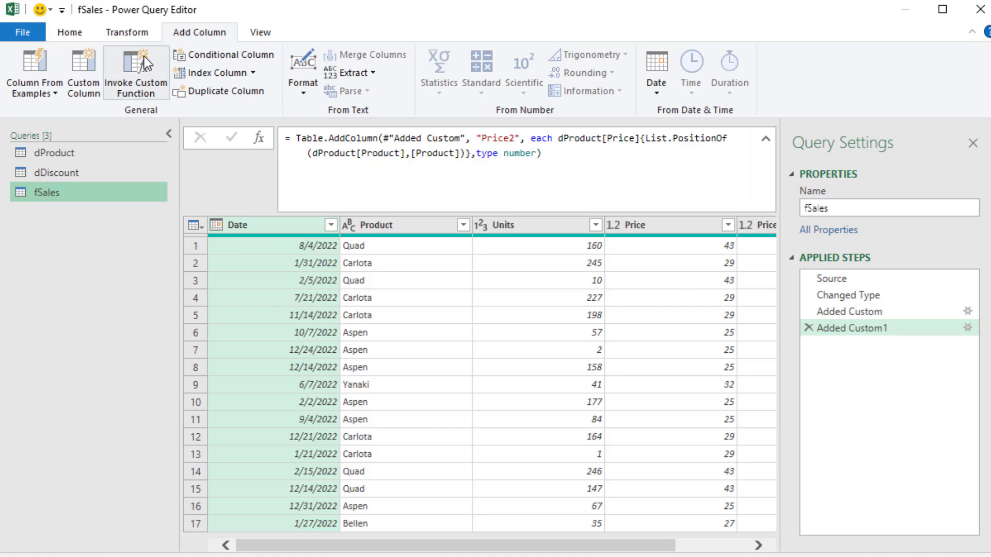
# Add a custom column named Discount with formula = dDiscount and preview row 1's nested table.
pyautogui.click(86, 80)
pyautogui.write('Discount')
pyautogui.click(482, 252)
pyautogui.write('dP')
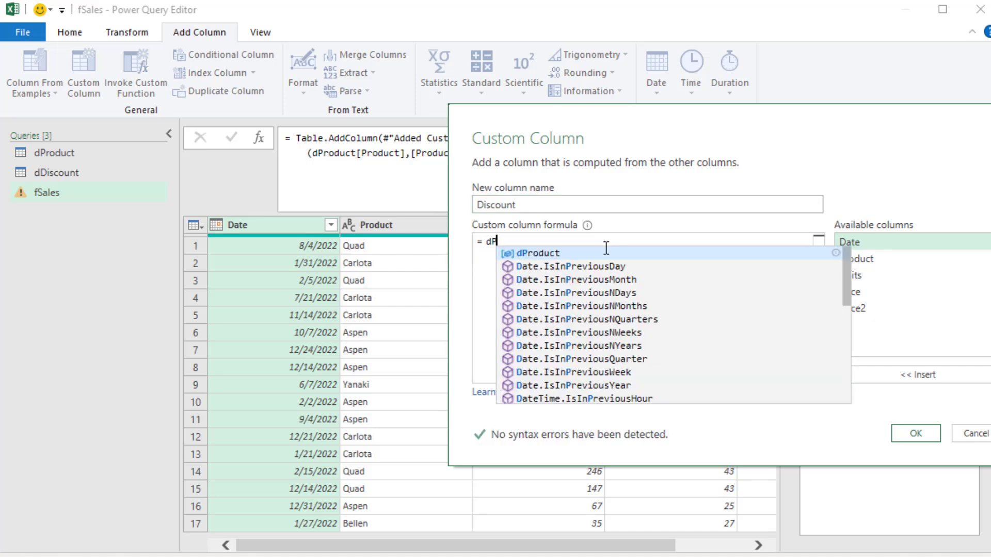
pyautogui.press('BackSpace')
pyautogui.write('D')
pyautogui.press('Tab')
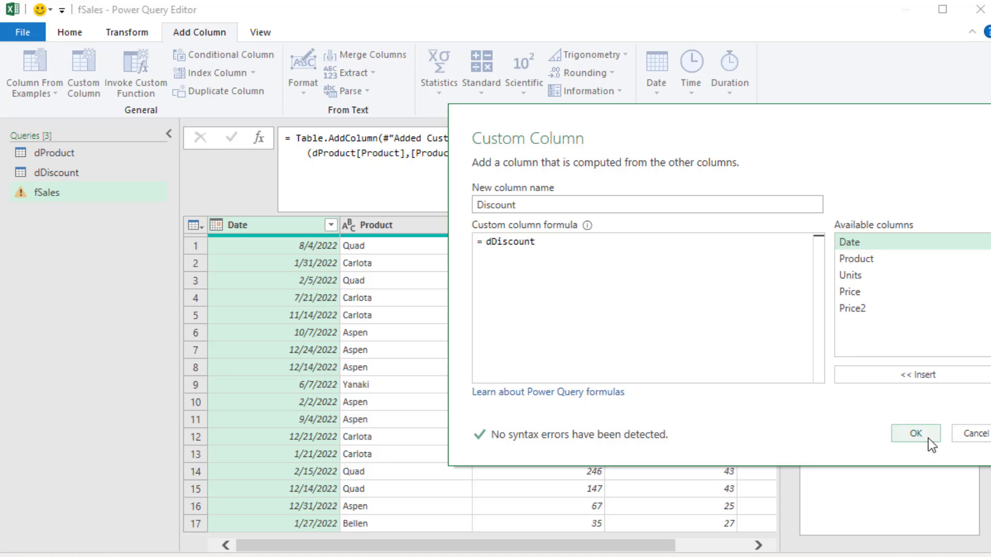
pyautogui.click(927, 437)
pyautogui.click(695, 245)
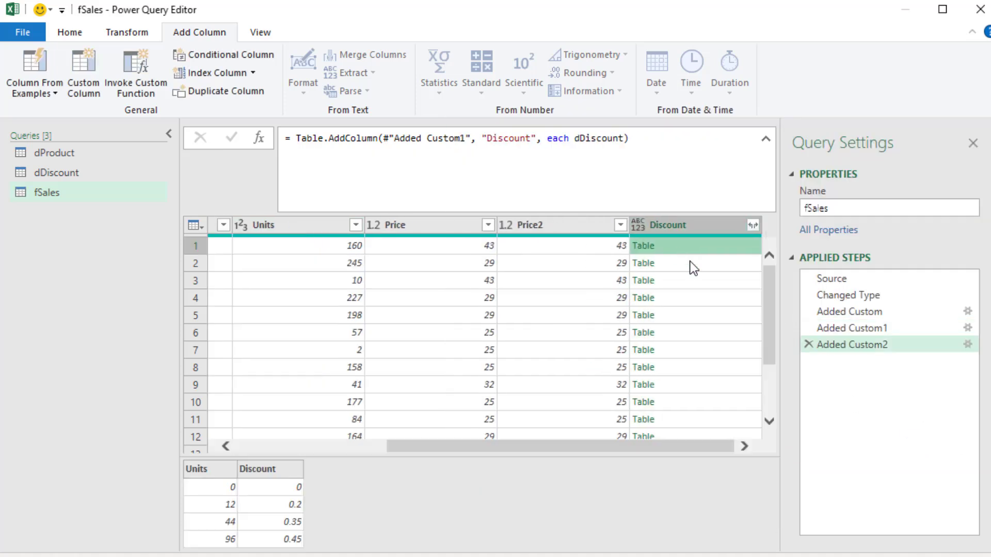
# Preview row 2's table, then rewrite the Discount formula to begin Table.SelectRows(dDiscount,.
pyautogui.click(693, 263)
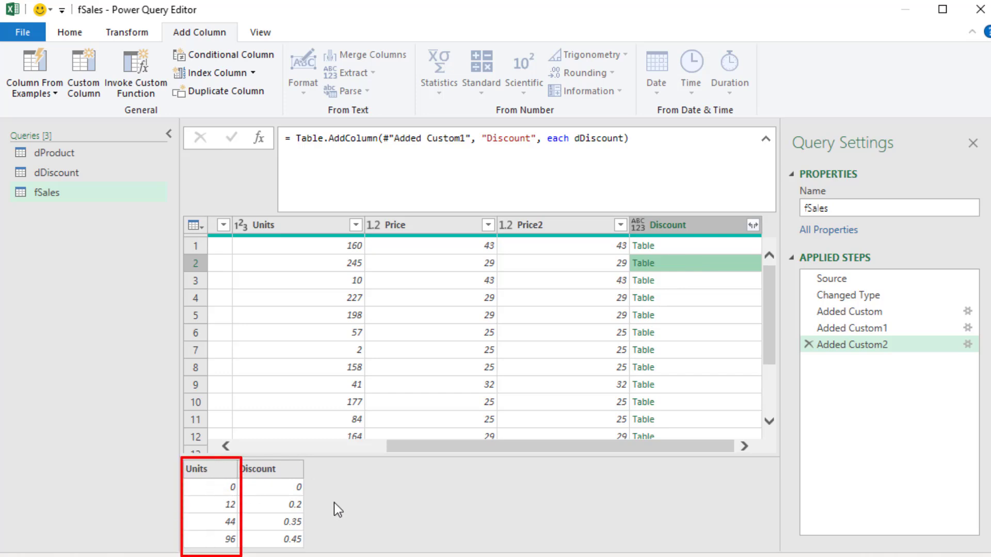
pyautogui.click(967, 344)
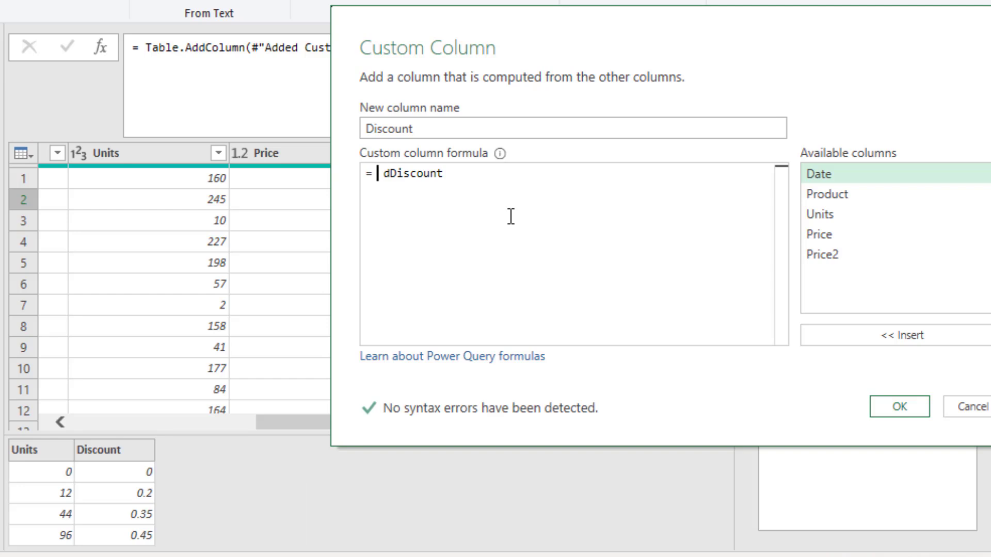
pyautogui.write('Table.S')
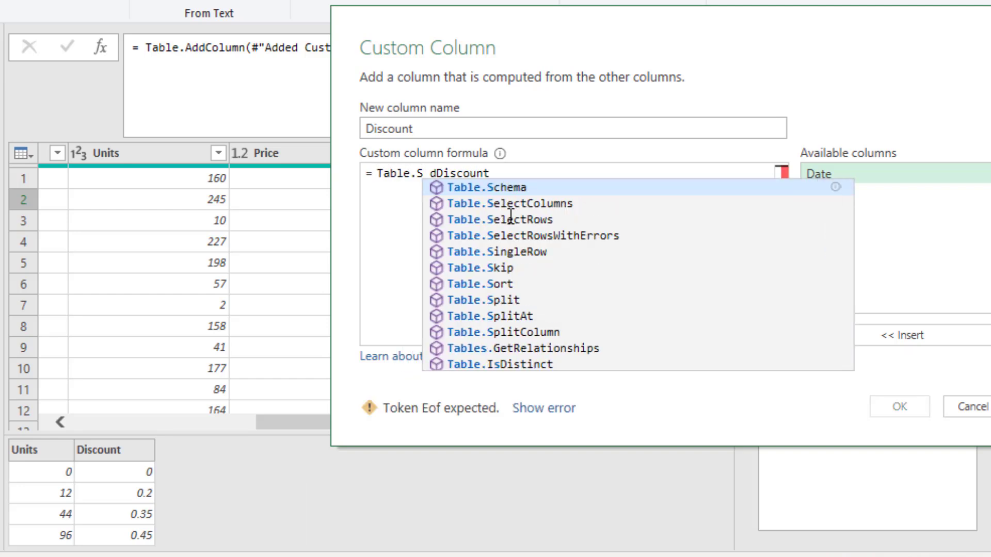
pyautogui.write('e')
pyautogui.press('Down')
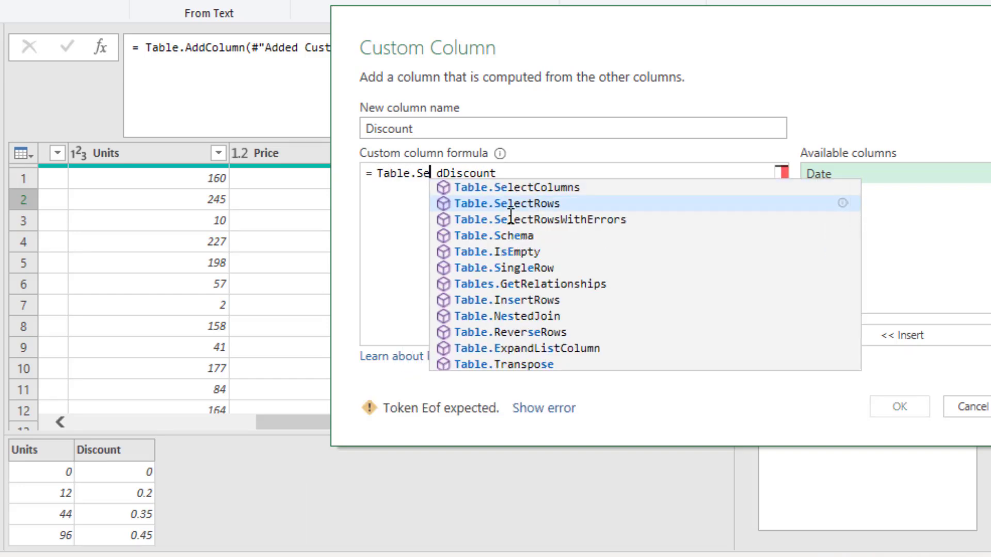
pyautogui.press('Tab')
pyautogui.write('(')
pyautogui.press('Delete')
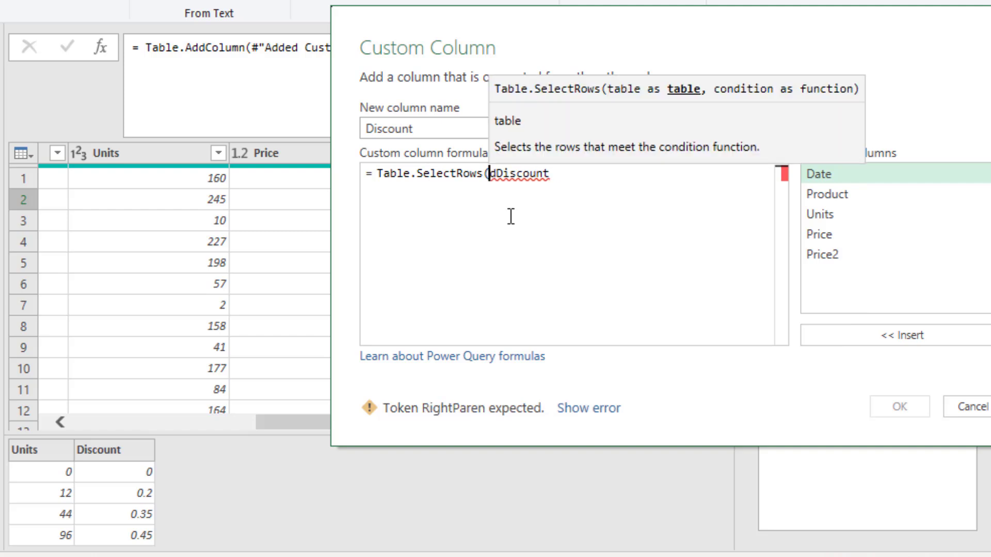
pyautogui.click(575, 181)
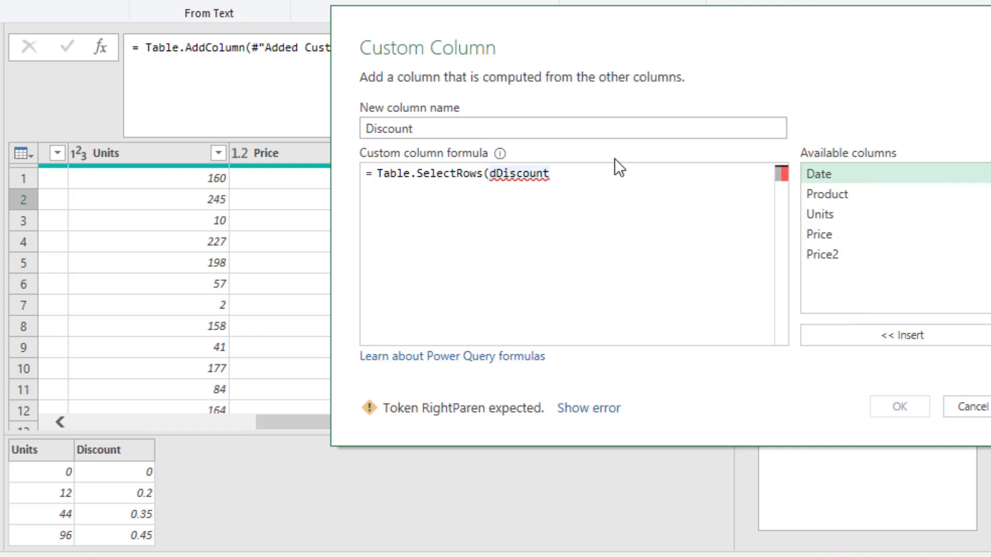
pyautogui.write(',')
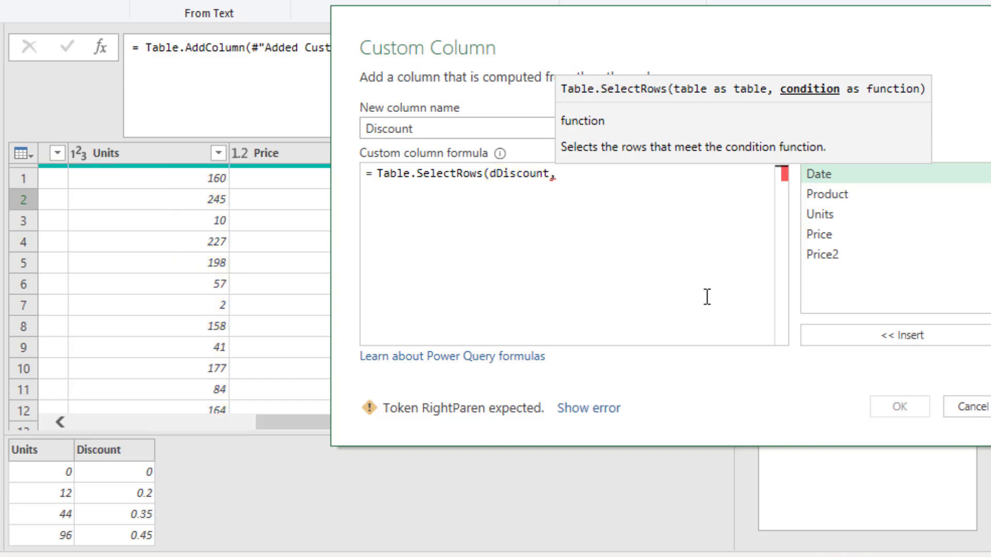
# Complete the formula as Table.SelectRows(dDiscount, (IT) => IT[Units] <= [Units]) and apply it.
pyautogui.write('(')
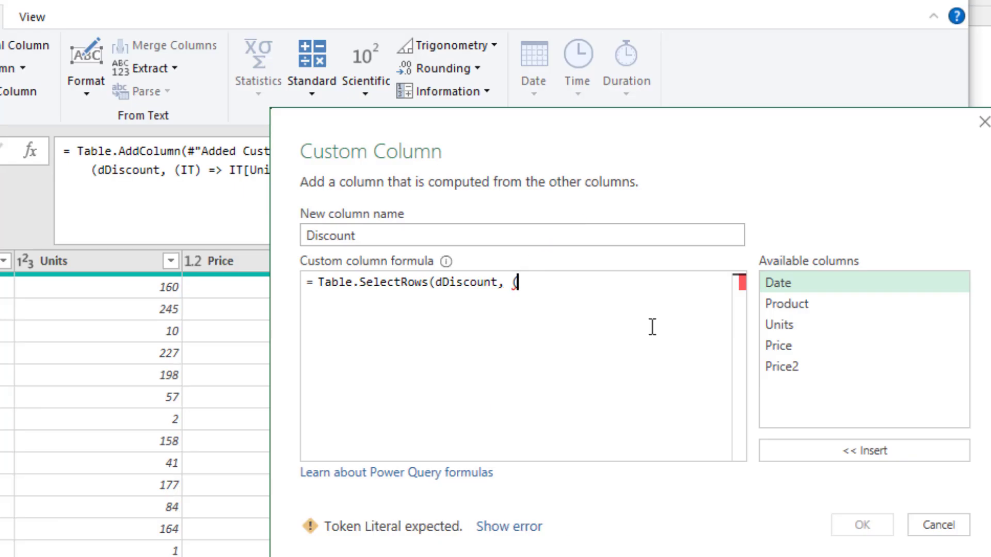
pyautogui.write('IT)')
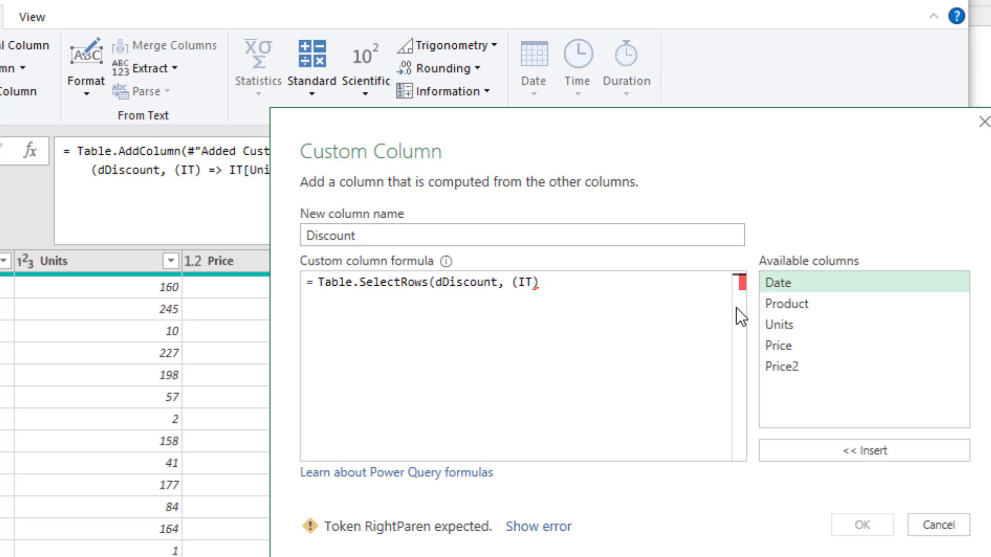
pyautogui.write('=')
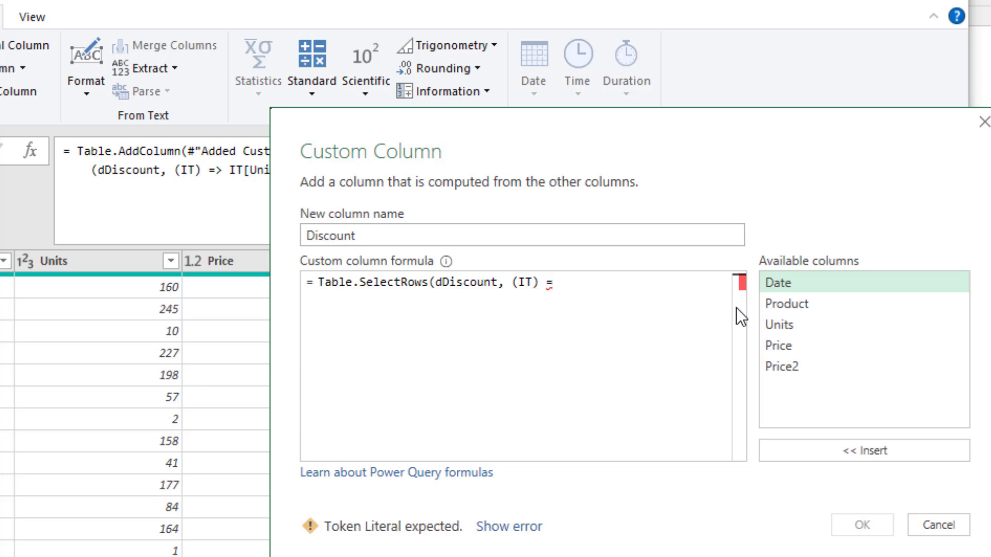
pyautogui.write('> IT[')
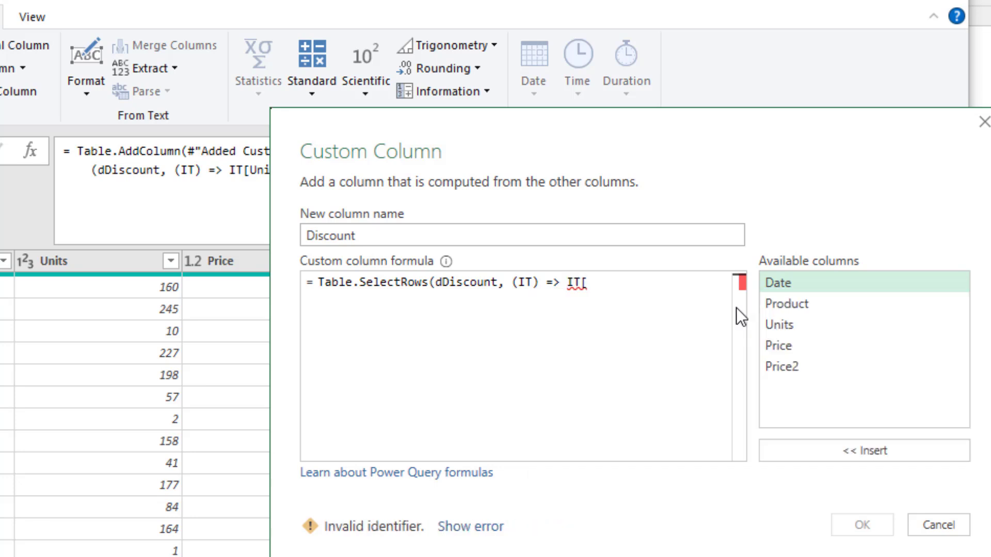
pyautogui.write('[Units')
pyautogui.press('Tab')
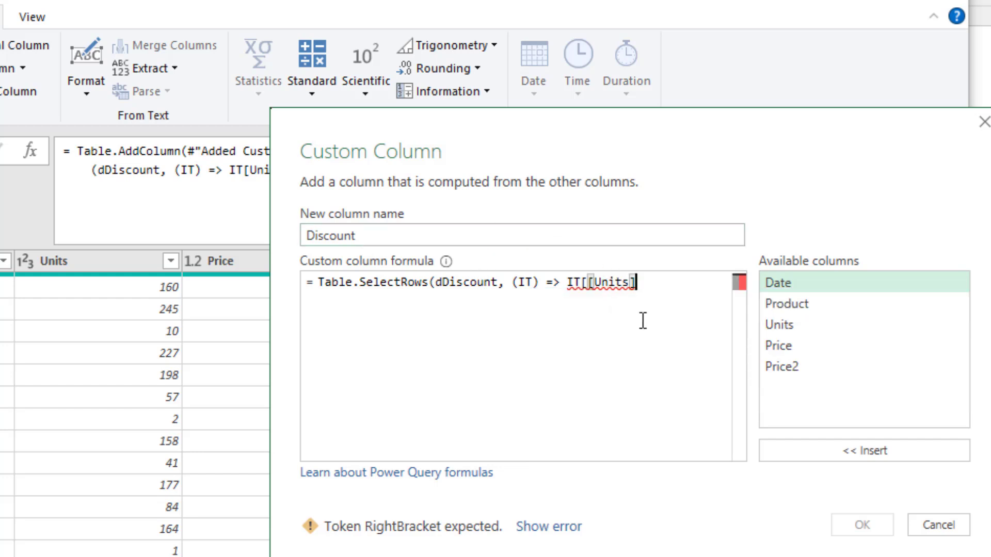
pyautogui.write('<')
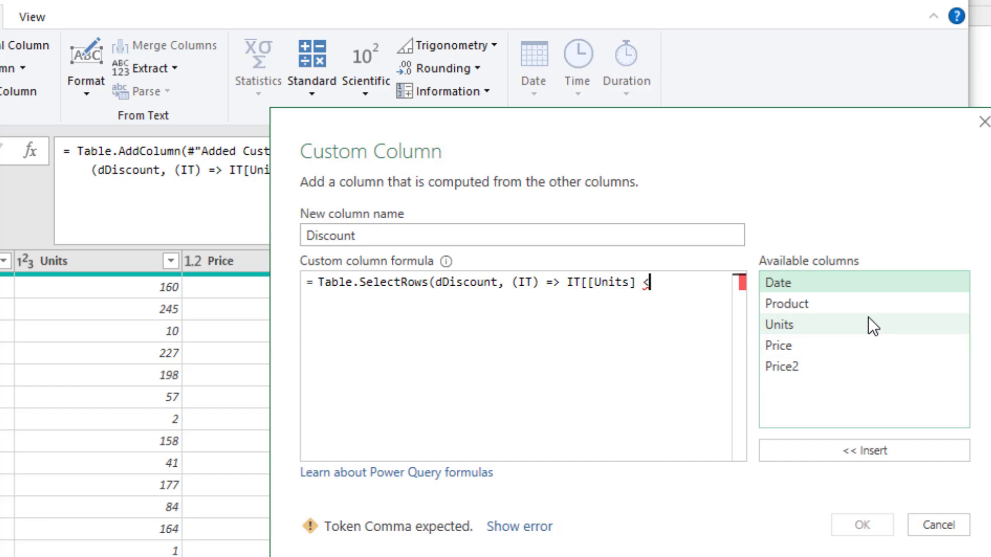
pyautogui.write('=')
pyautogui.doubleClick(785, 330)
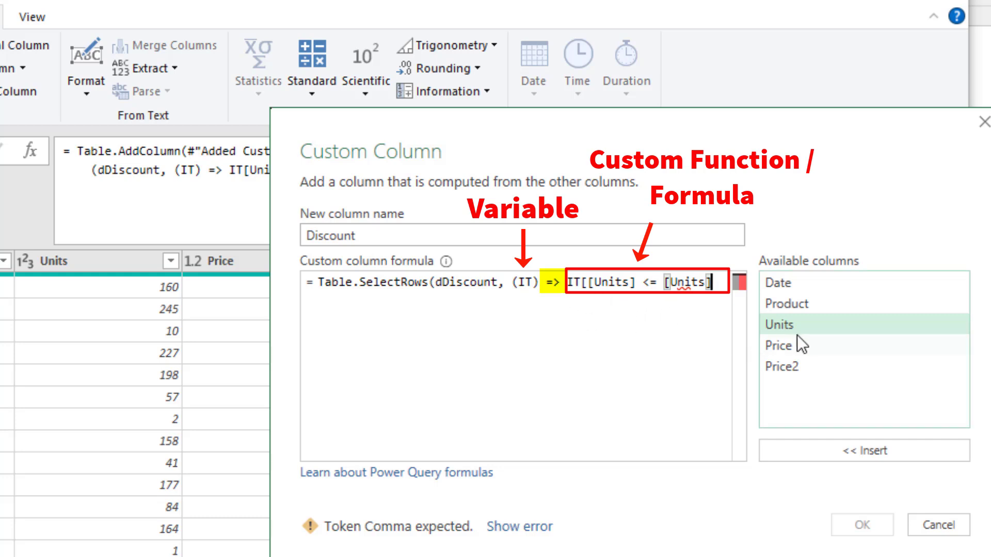
pyautogui.write(')')
pyautogui.click(589, 285)
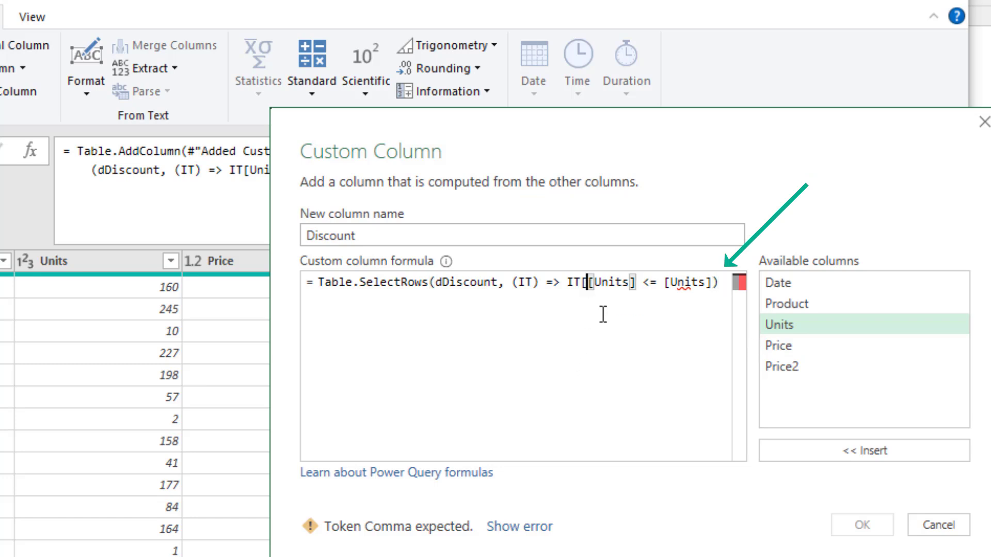
pyautogui.press('BackSpace')
pyautogui.click(722, 285)
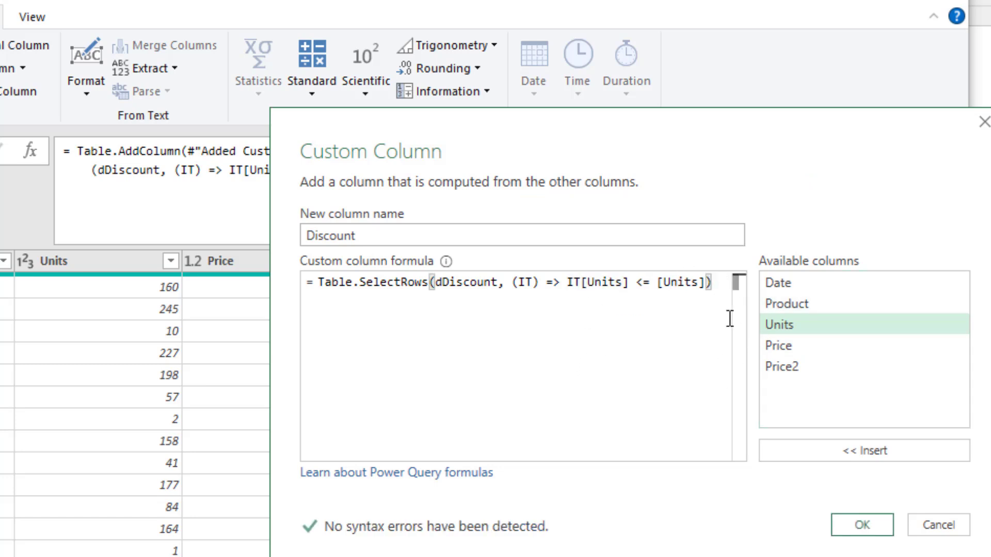
pyautogui.click(862, 525)
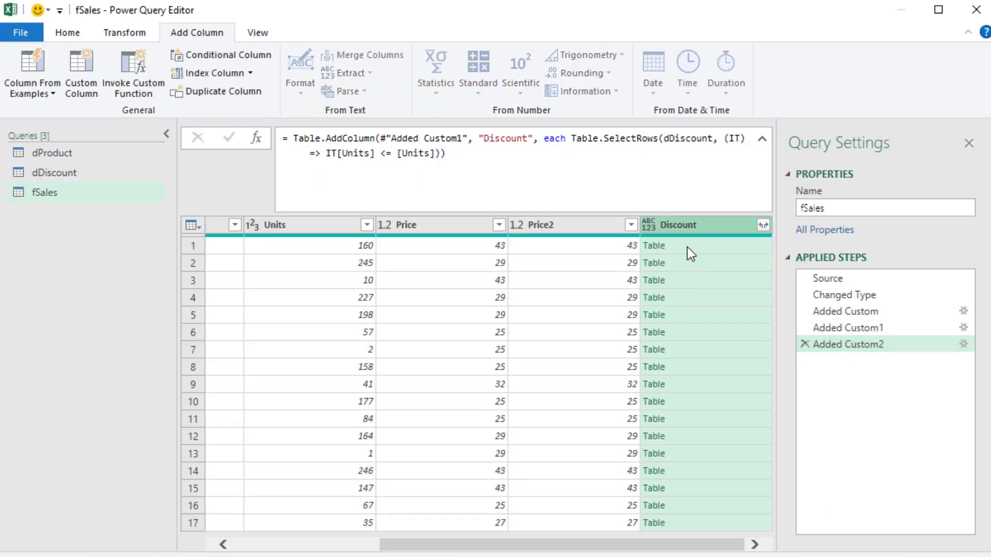
# Preview the filtered dDiscount tables for rows 1, 6 and 3.
pyautogui.click(687, 247)
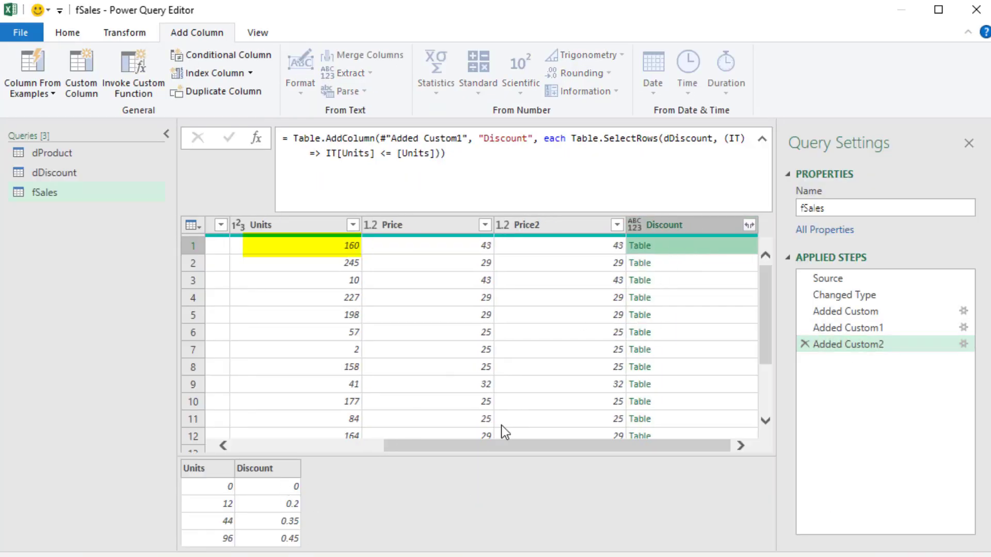
pyautogui.click(699, 338)
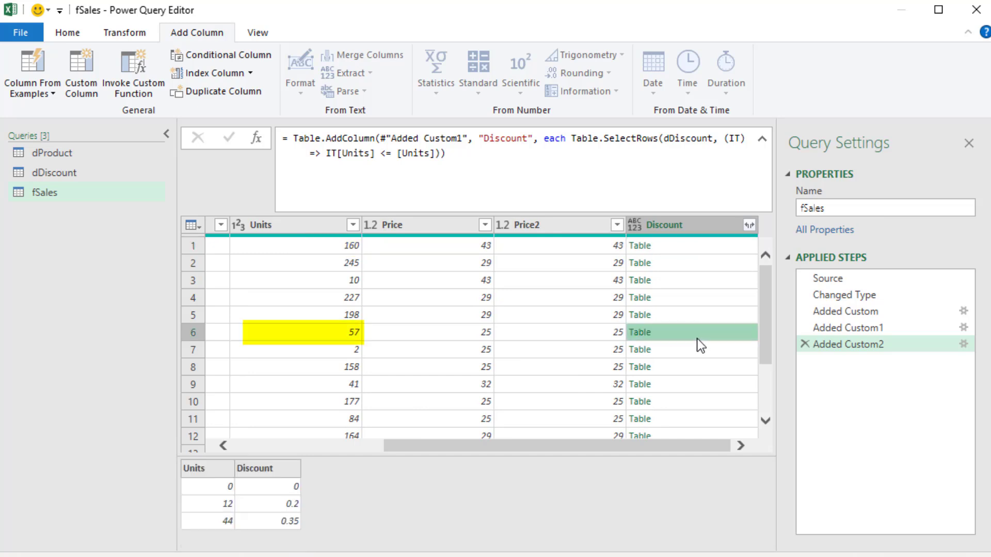
pyautogui.click(691, 280)
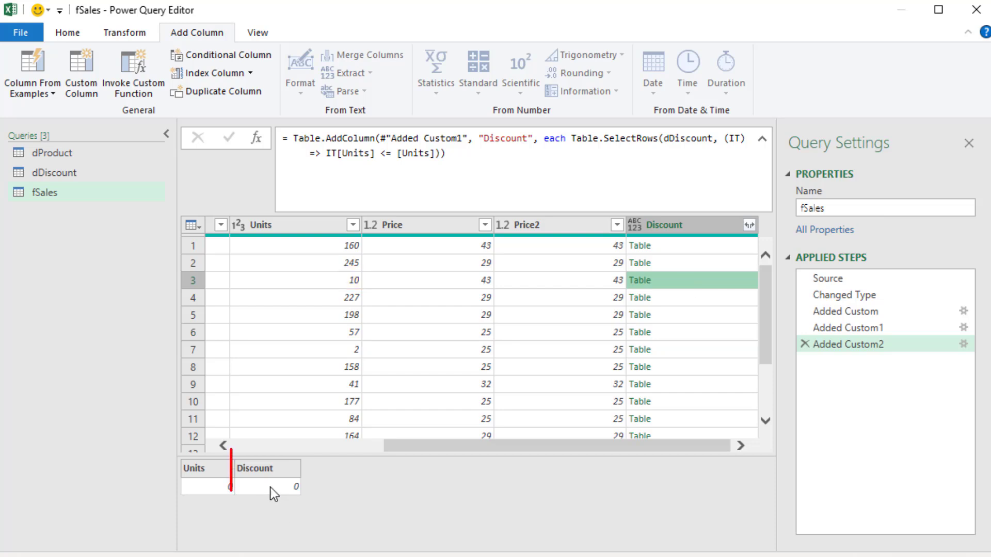
# Append [Discount] on a new line of the Discount formula to return discount lists.
pyautogui.click(963, 344)
pyautogui.click(807, 243)
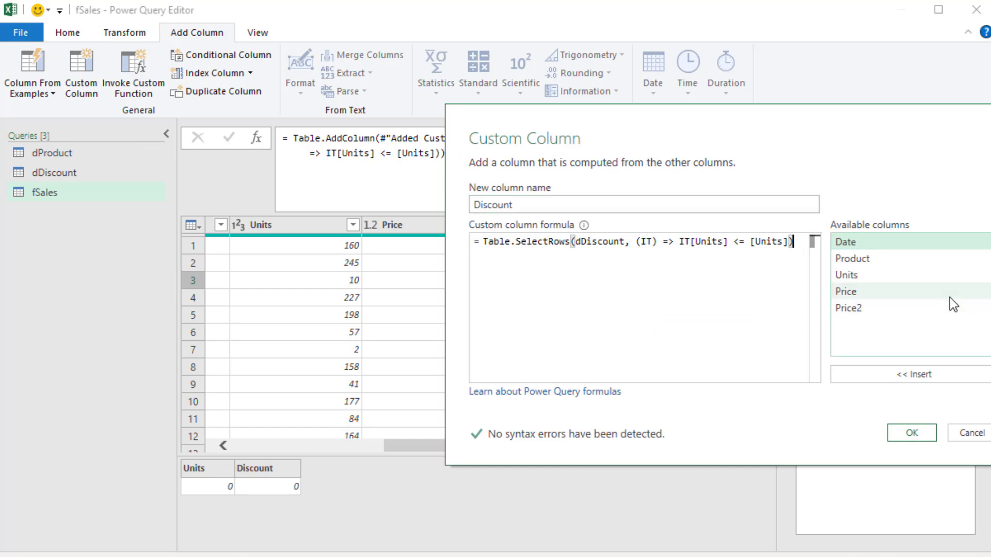
pyautogui.write('[')
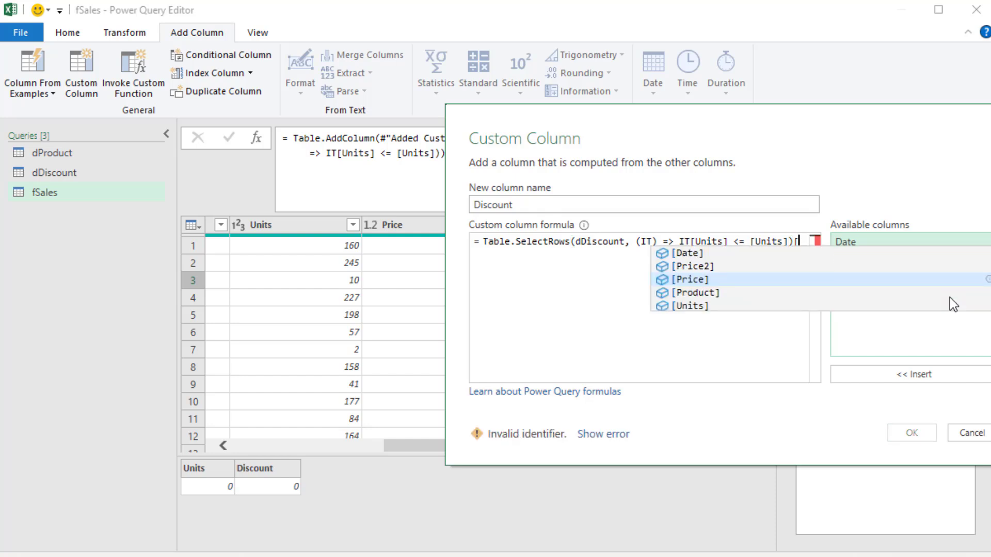
pyautogui.press('BackSpace')
pyautogui.press('Return')
pyautogui.write('[Discount')
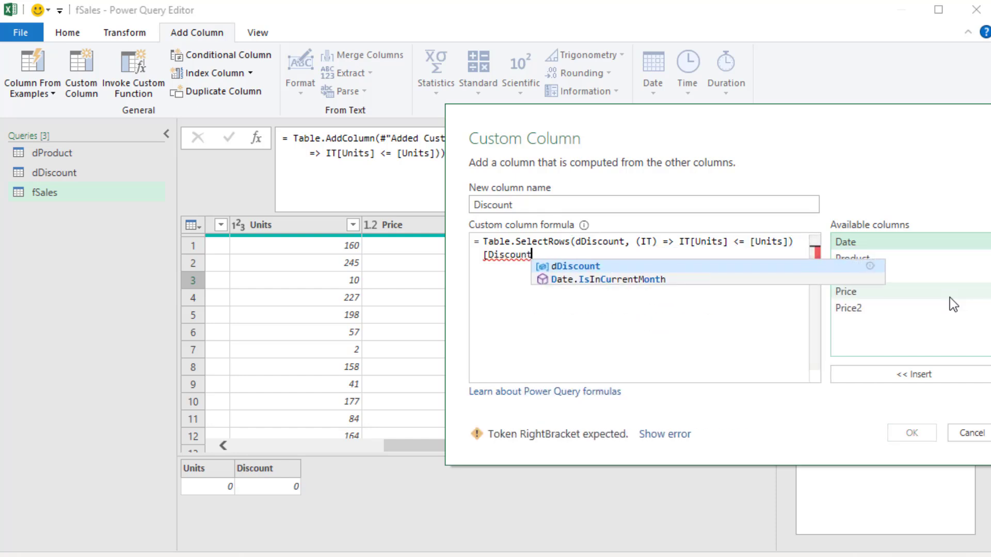
pyautogui.write(']')
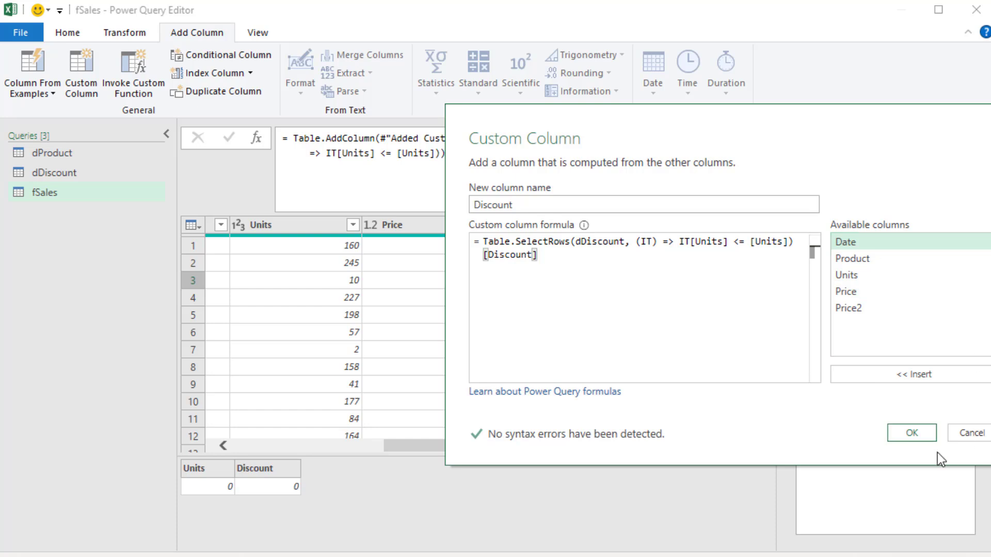
pyautogui.click(913, 433)
# Check discount lists such as 0, 0.2, 0.35, 0.45 and reopen the Discount step settings.
pyautogui.click(701, 246)
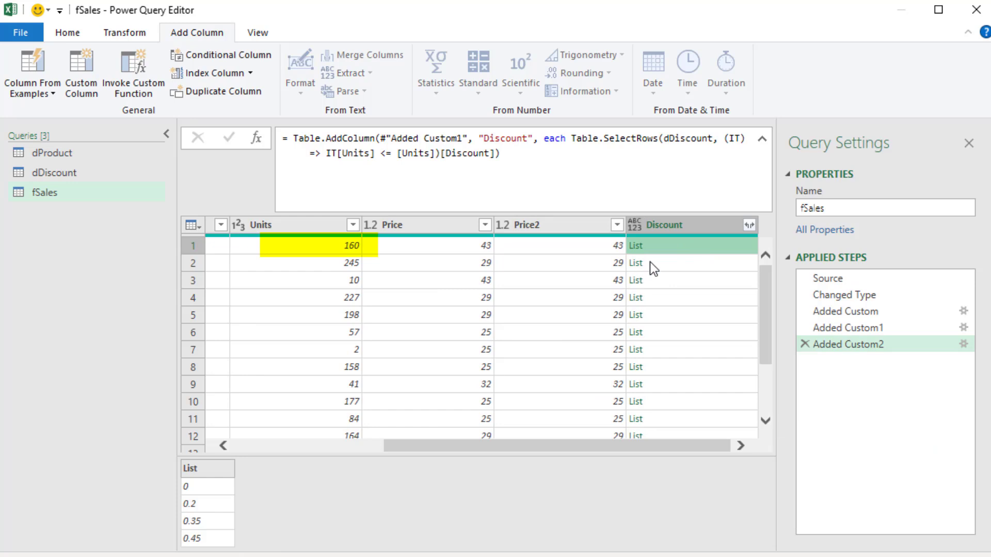
pyautogui.click(682, 333)
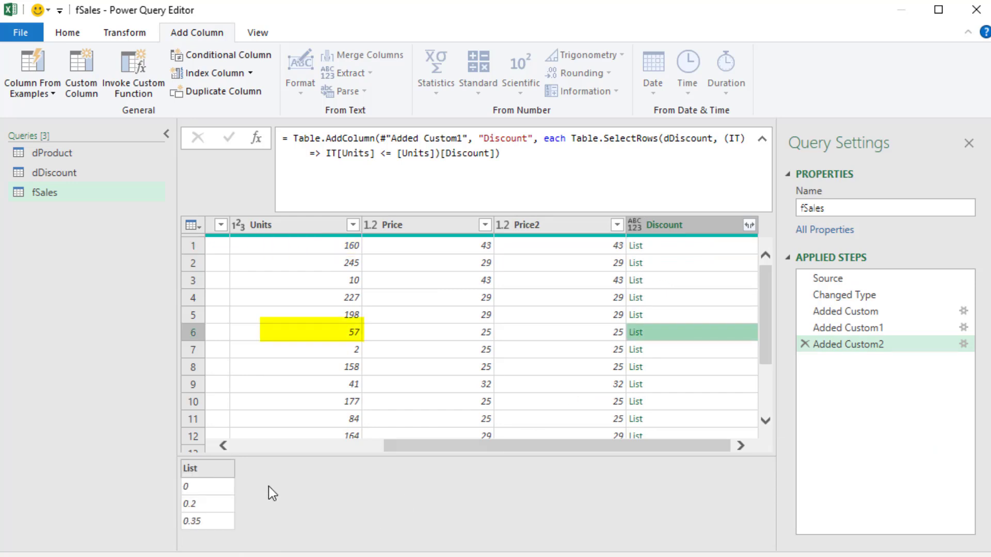
pyautogui.click(702, 280)
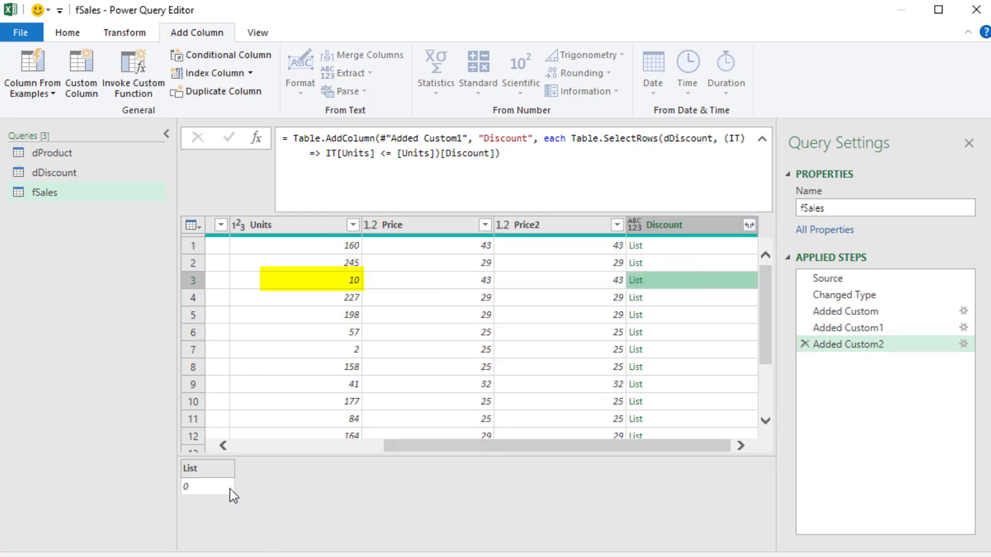
pyautogui.click(662, 247)
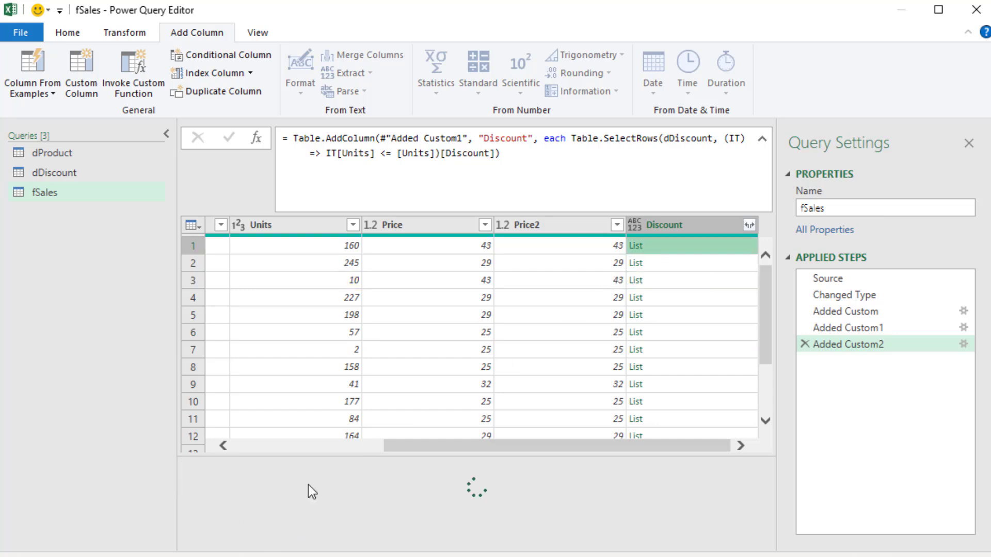
pyautogui.click(963, 344)
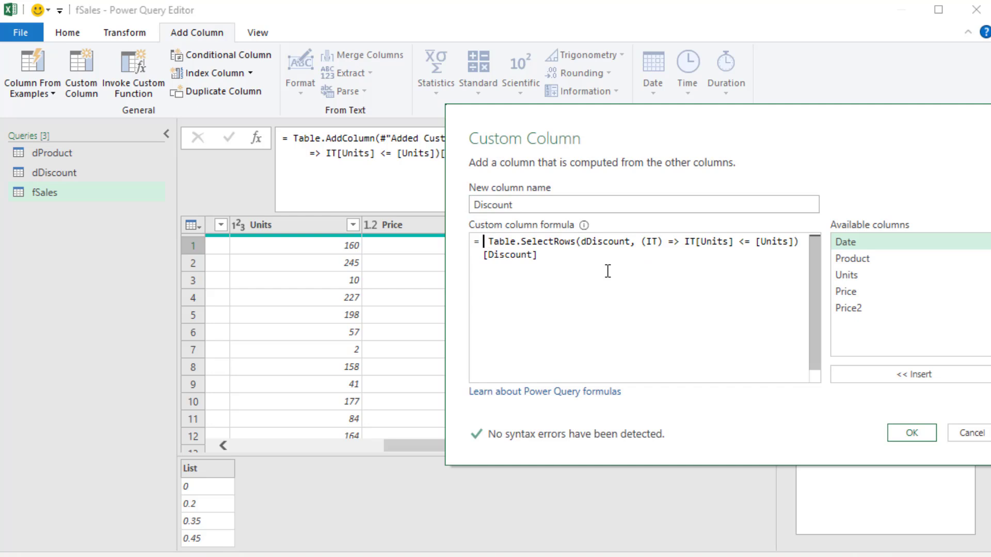
# Wrap the Discount formula in List.Last( ) so each row holds one rate, like 0.45.
pyautogui.write('List')
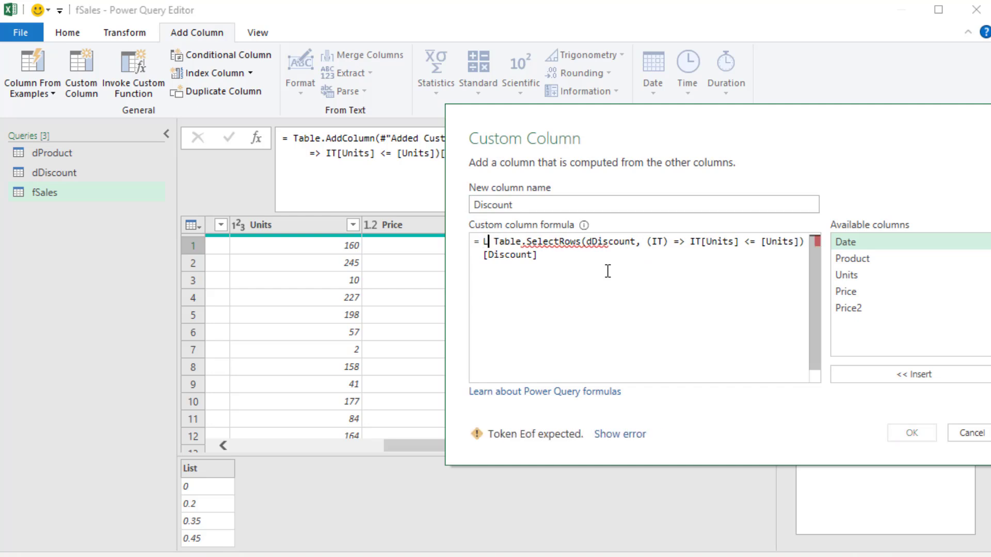
pyautogui.write('.')
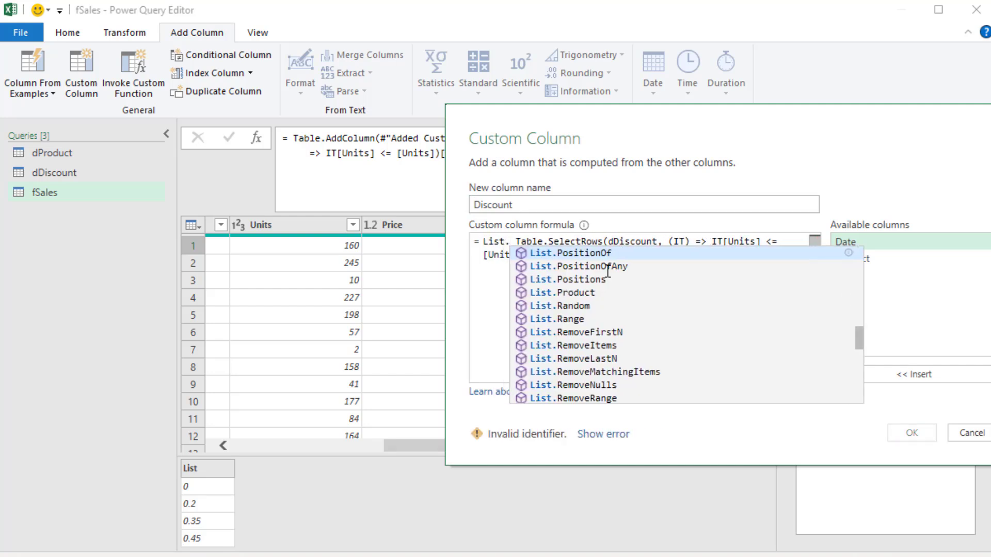
pyautogui.write('Last(')
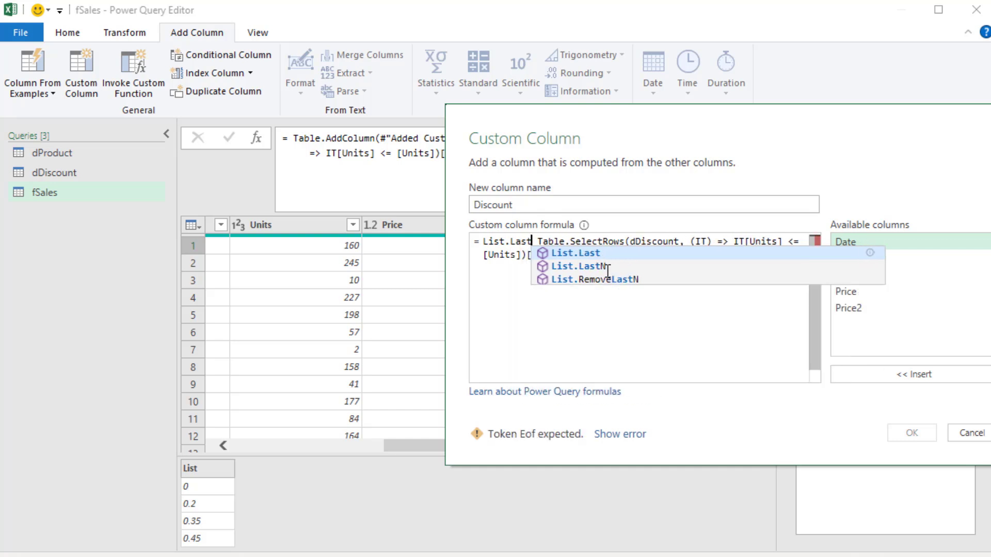
pyautogui.click(616, 257)
pyautogui.write(')')
pyautogui.click(912, 433)
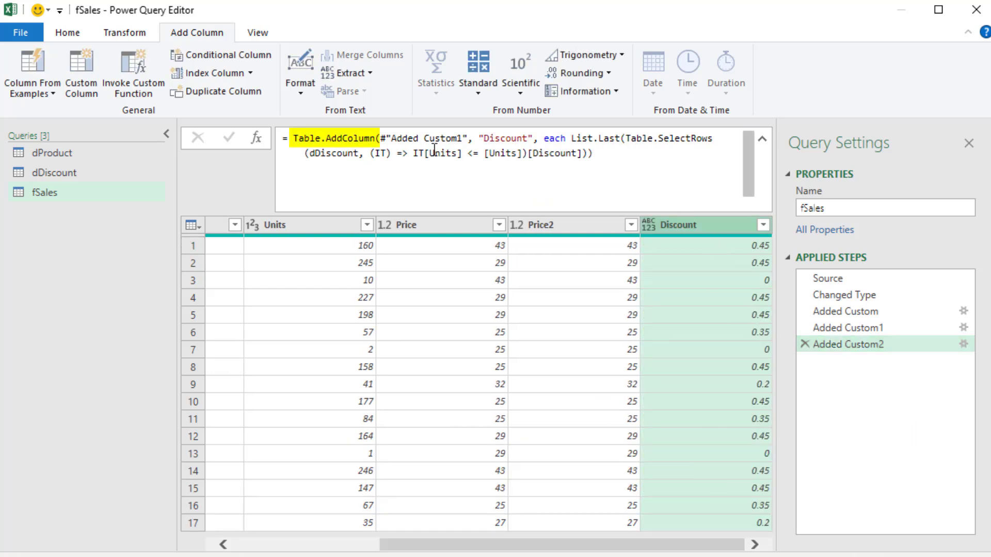
# Add ', type number' to the Added Custom2 step in the formula bar.
pyautogui.click(617, 191)
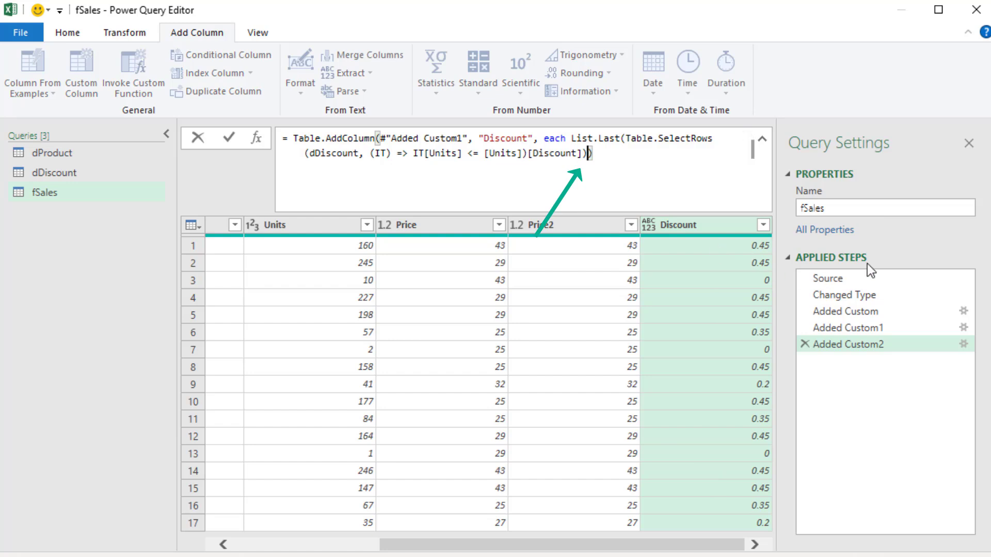
pyautogui.write(',')
pyautogui.write(' type number')
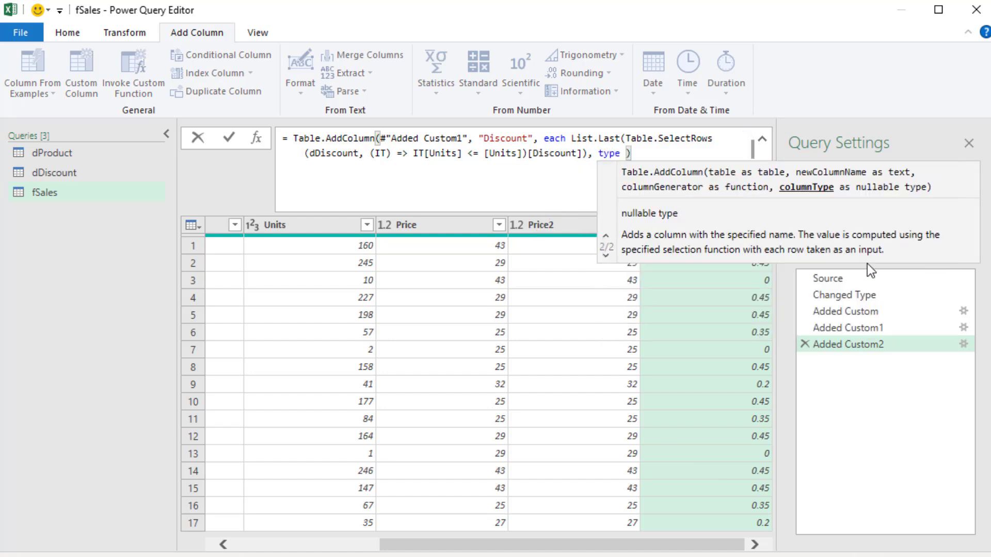
pyautogui.press('Return')
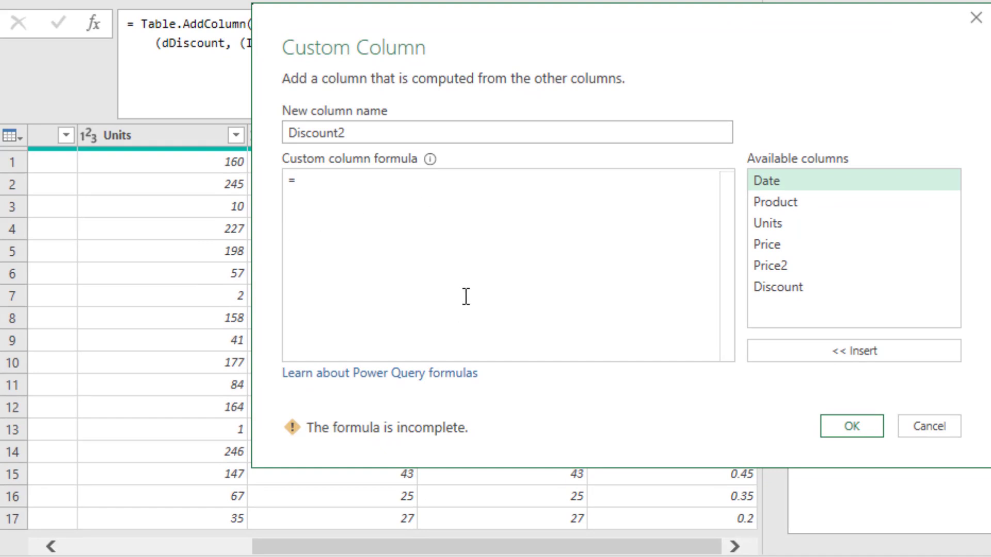
# Start the Discount2 formula with let U = [Units] in.
pyautogui.write('let')
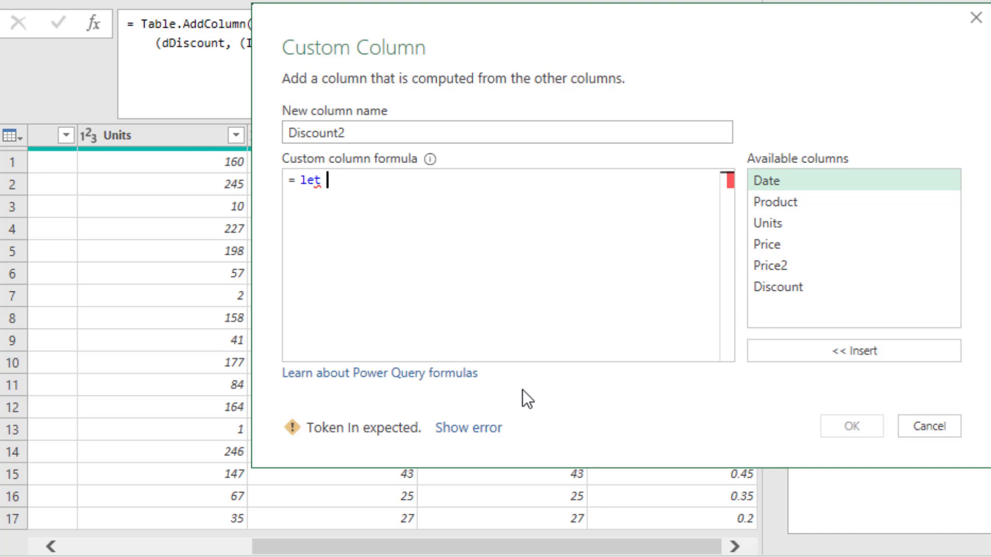
pyautogui.write('U ')
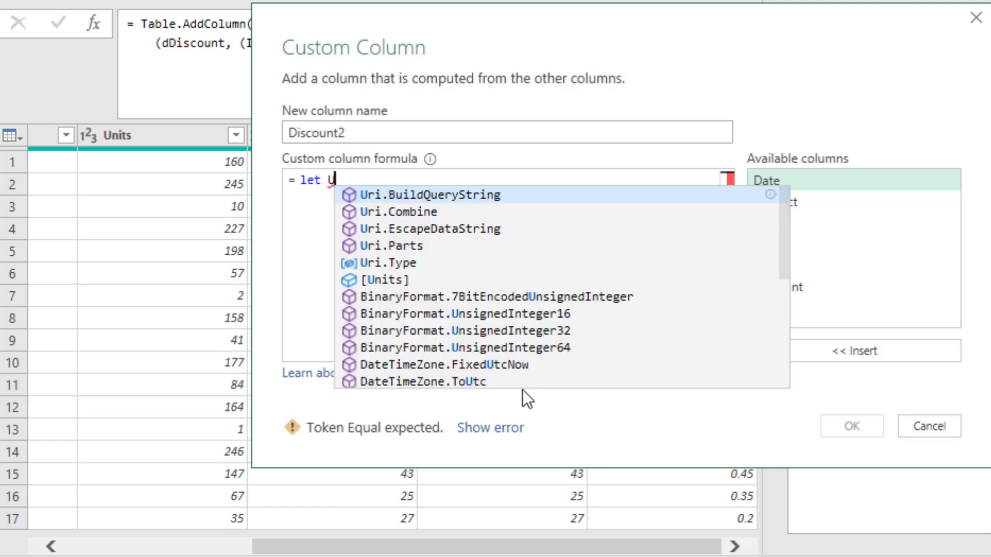
pyautogui.write('=')
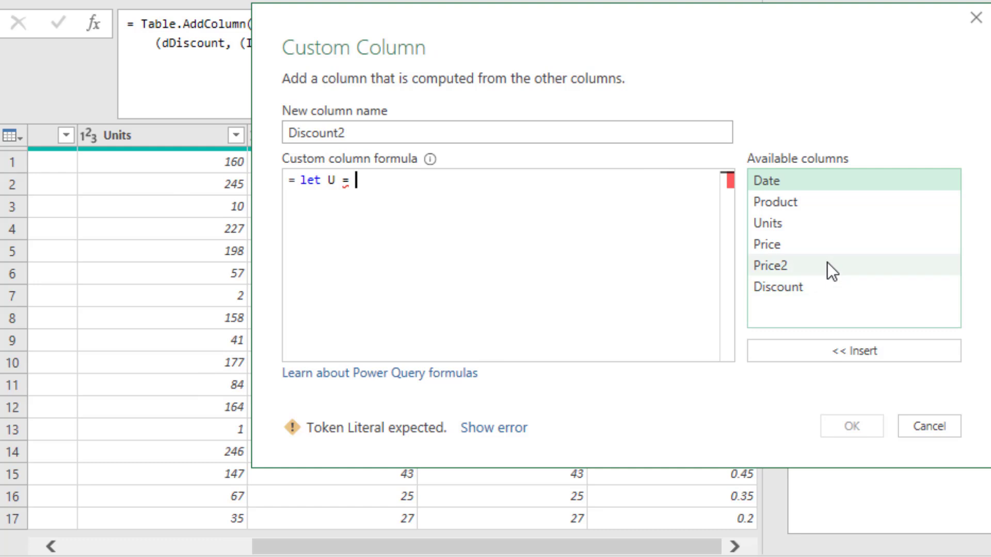
pyautogui.doubleClick(788, 225)
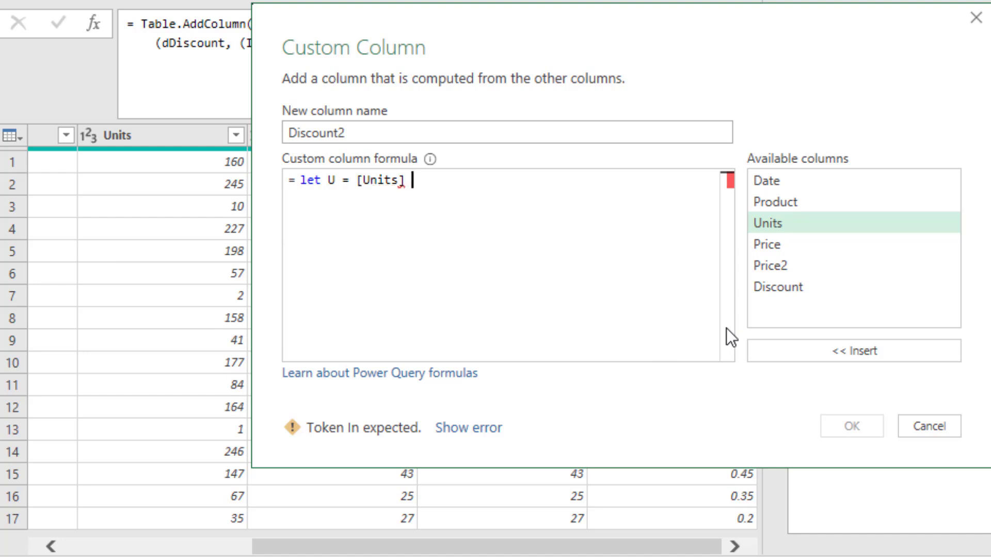
pyautogui.write('in')
pyautogui.press('Escape')
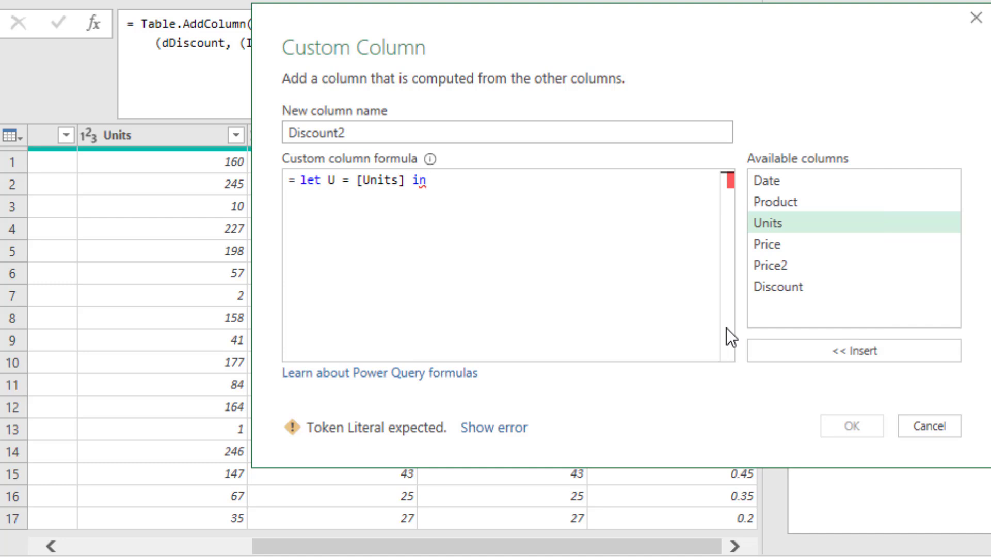
# Add List.Select(dDiscount[Units] as the body of the let expression.
pyautogui.write('dD')
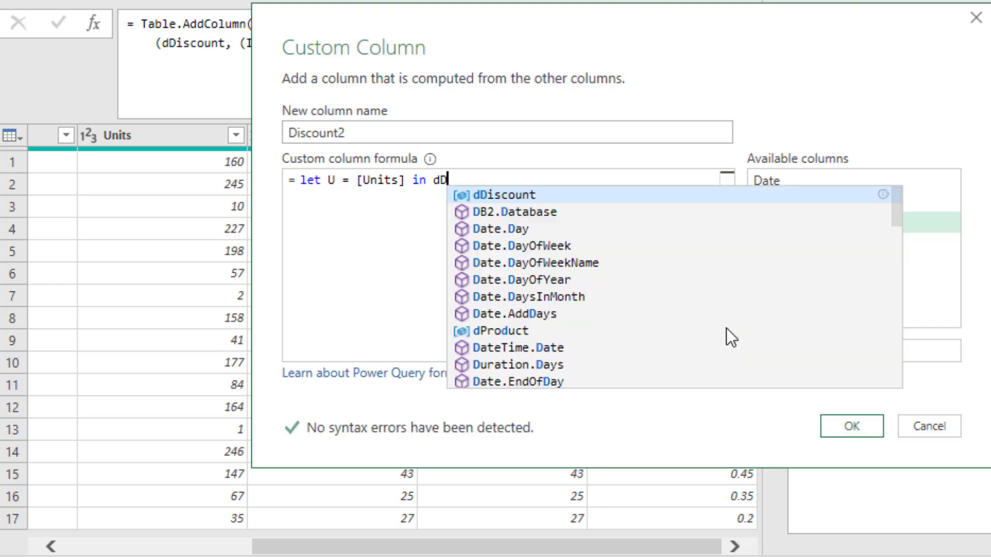
pyautogui.write('iscount[')
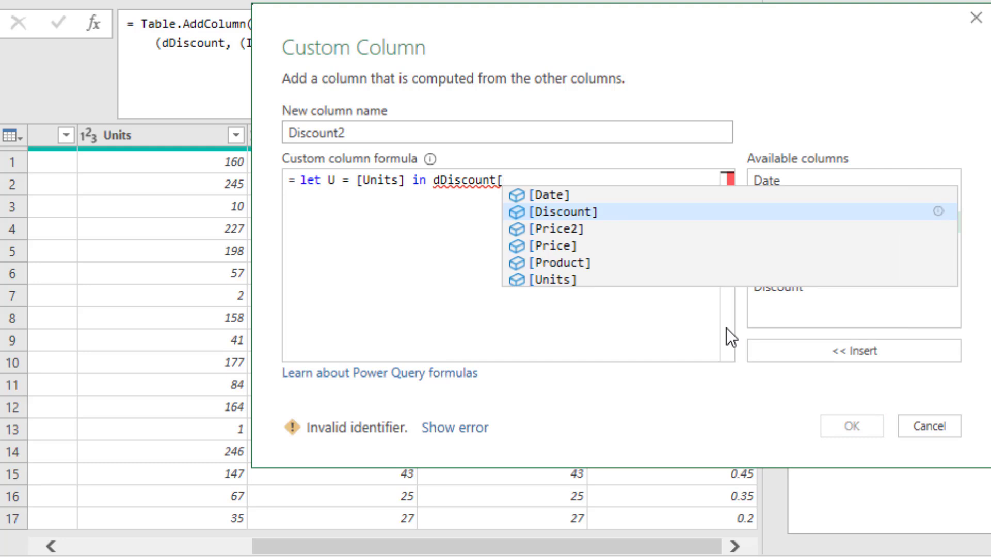
pyautogui.press('Down')
pyautogui.press('Down')
pyautogui.press('Down')
pyautogui.press('Down')
pyautogui.press('Tab')
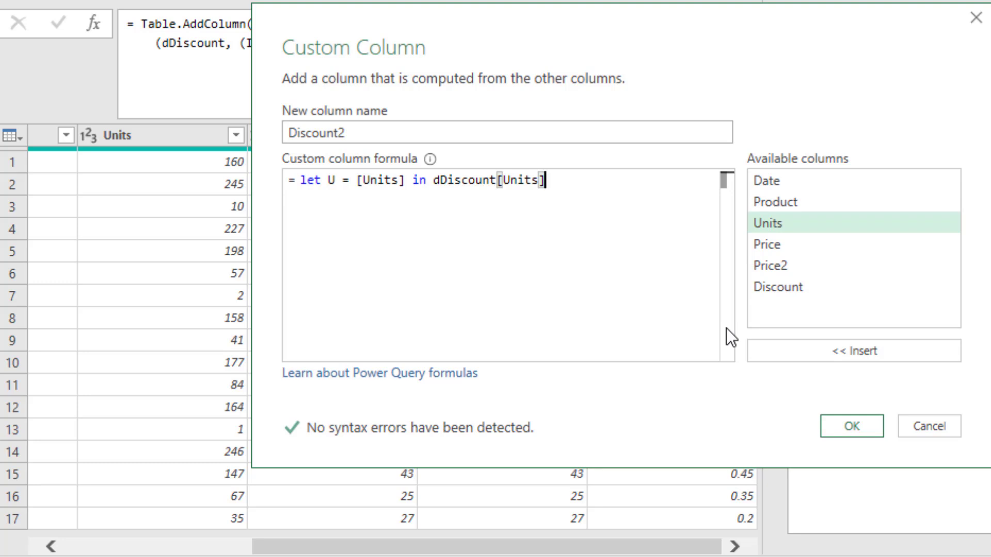
pyautogui.click(432, 183)
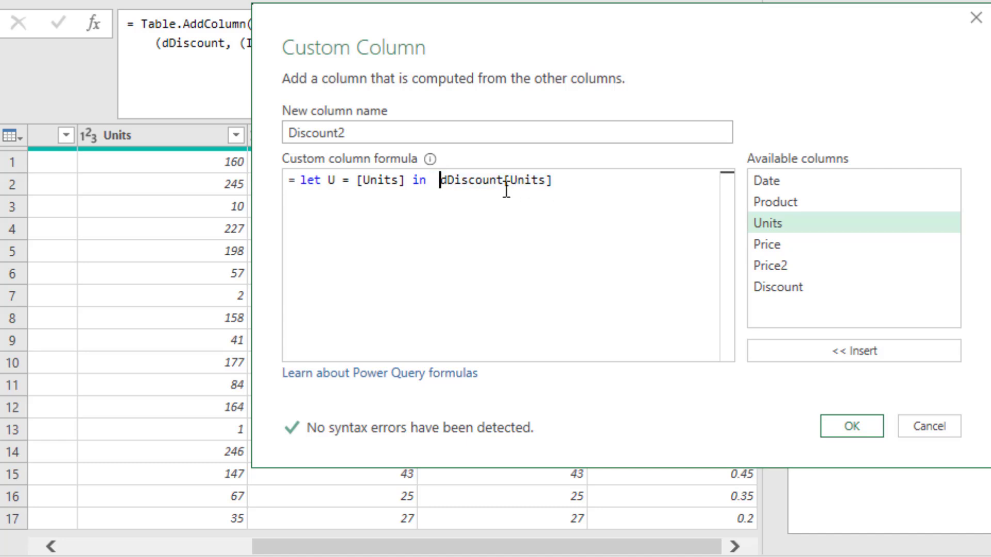
pyautogui.write('List.')
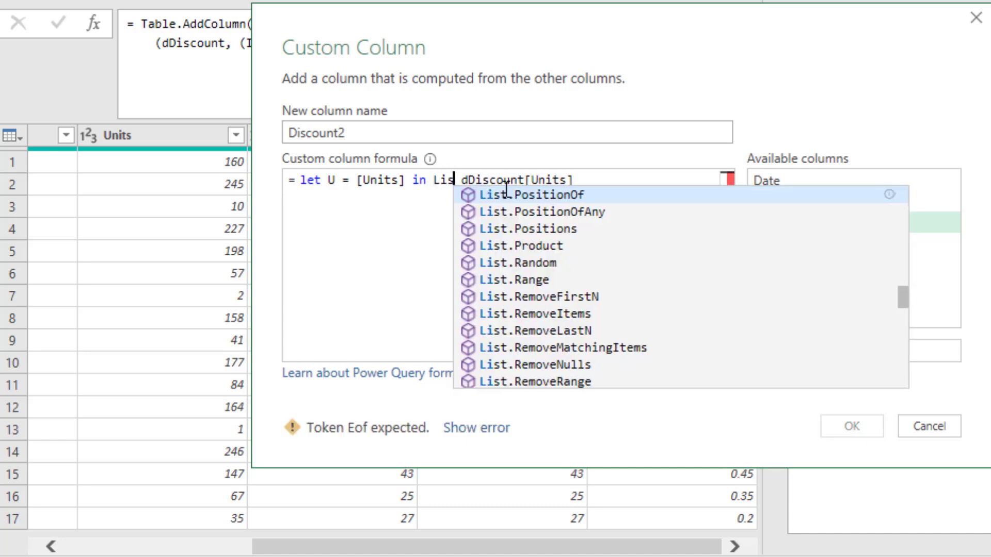
pyautogui.write('Select')
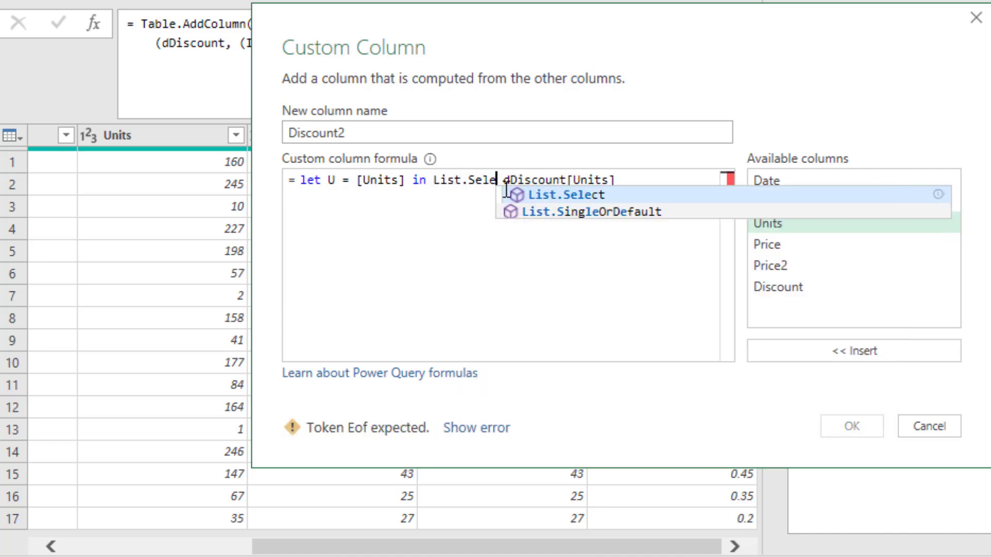
pyautogui.write('(')
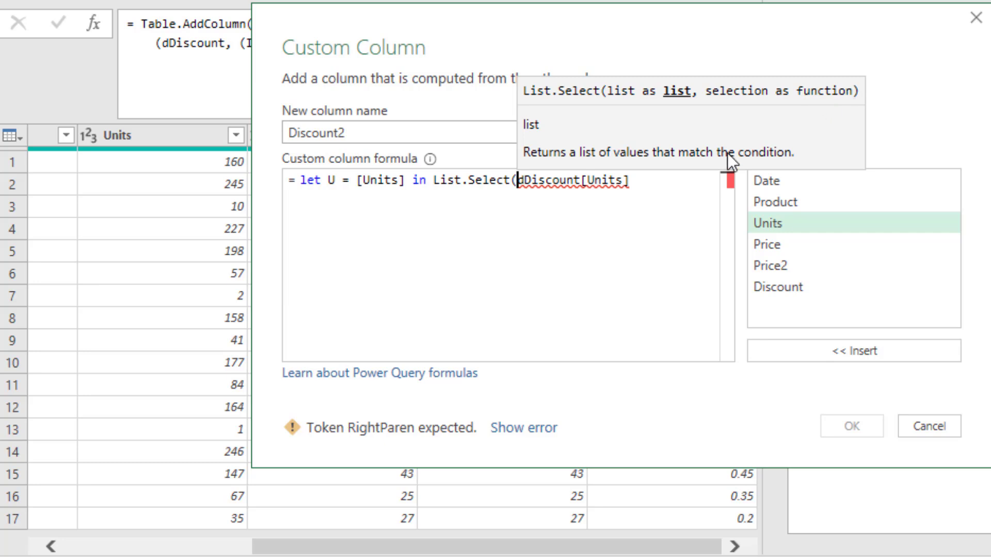
pyautogui.click(612, 222)
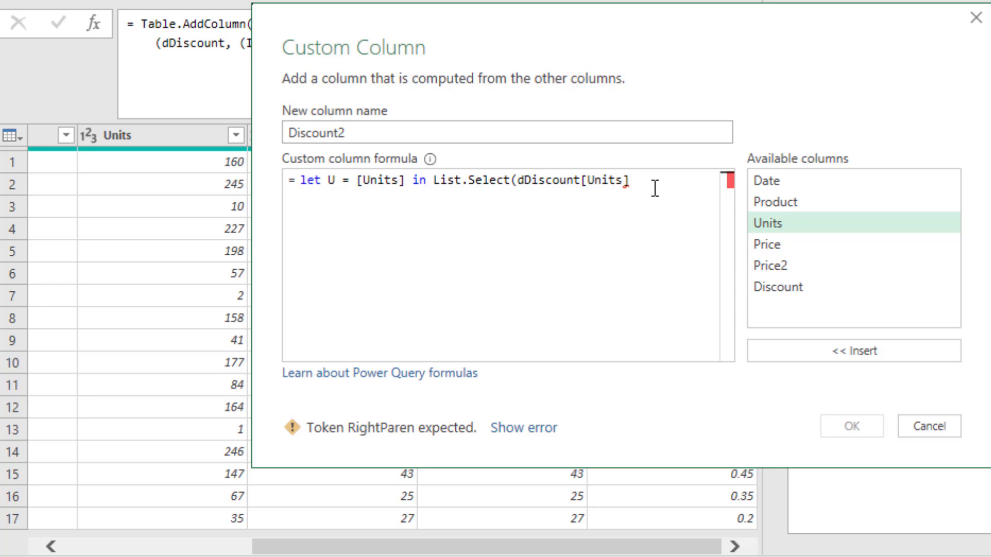
# Complete the List.Select condition as each _ <= U with closing bracket and comma.
pyautogui.write('eac')
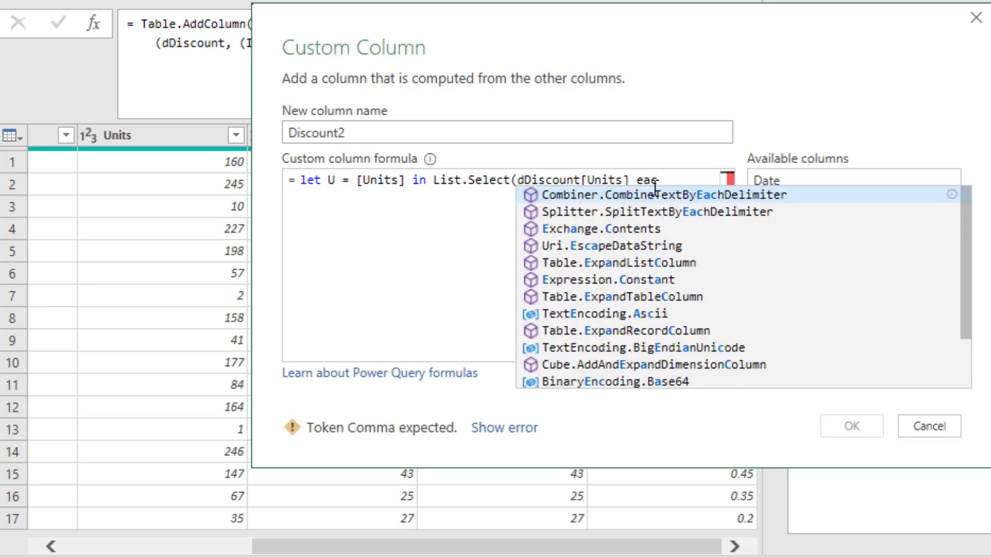
pyautogui.write('h _')
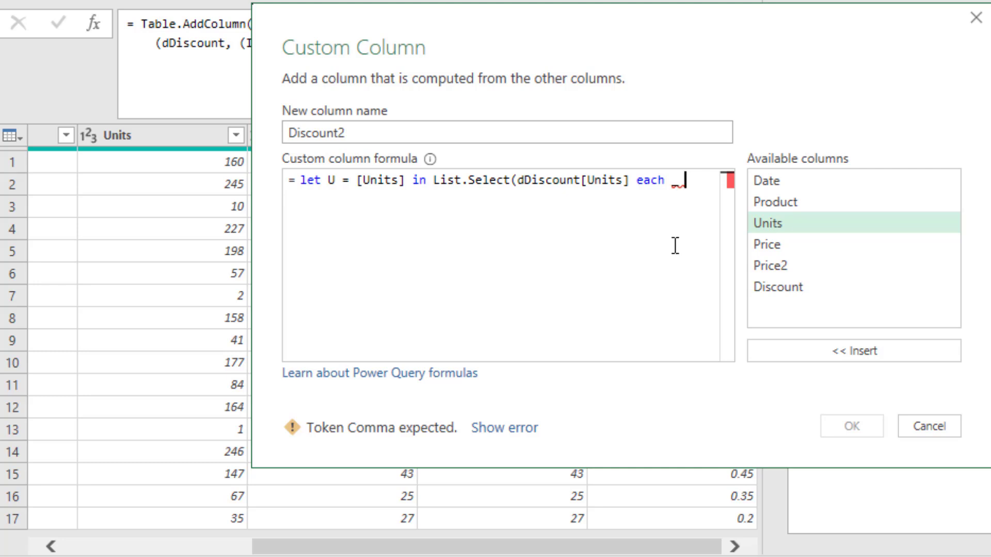
pyautogui.write('<= U')
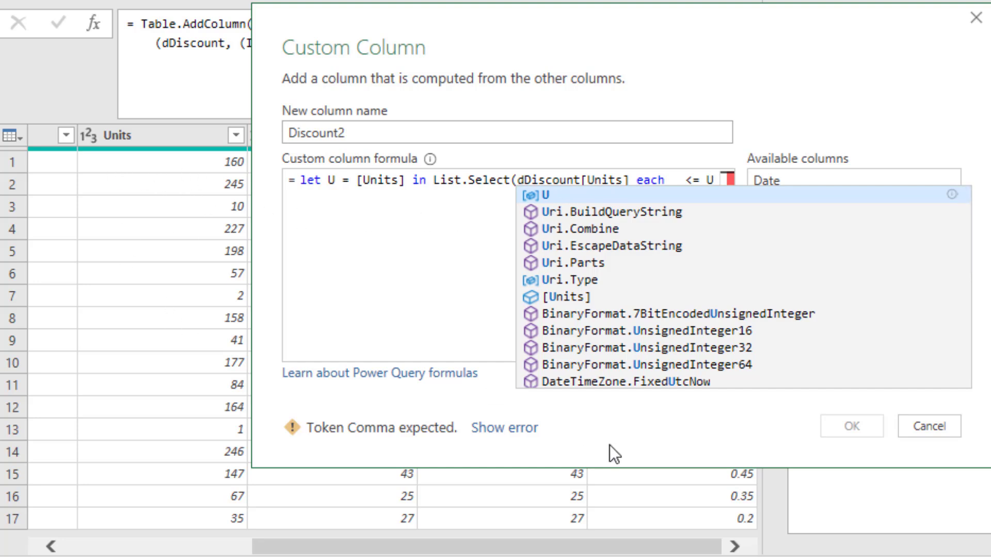
pyautogui.press('Escape')
pyautogui.write(')')
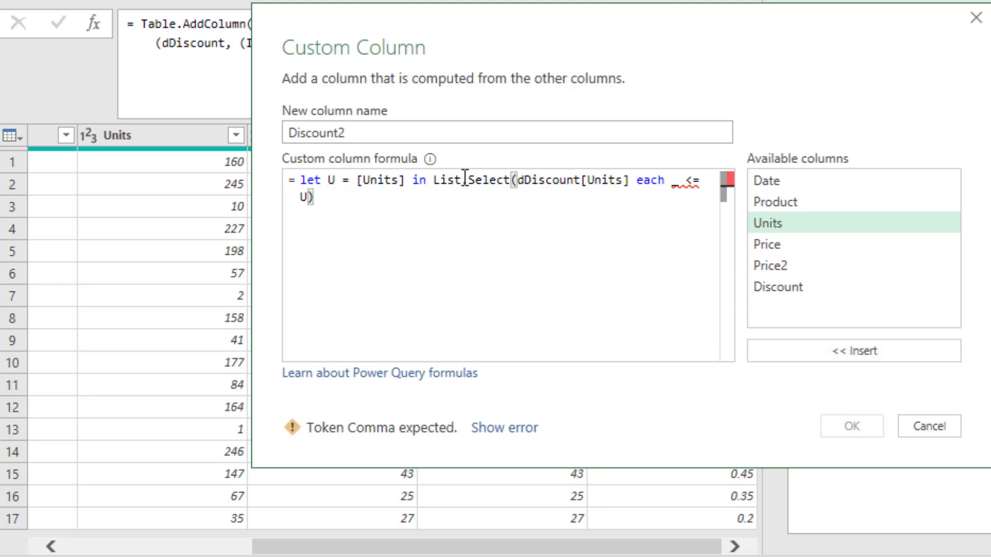
pyautogui.click(631, 182)
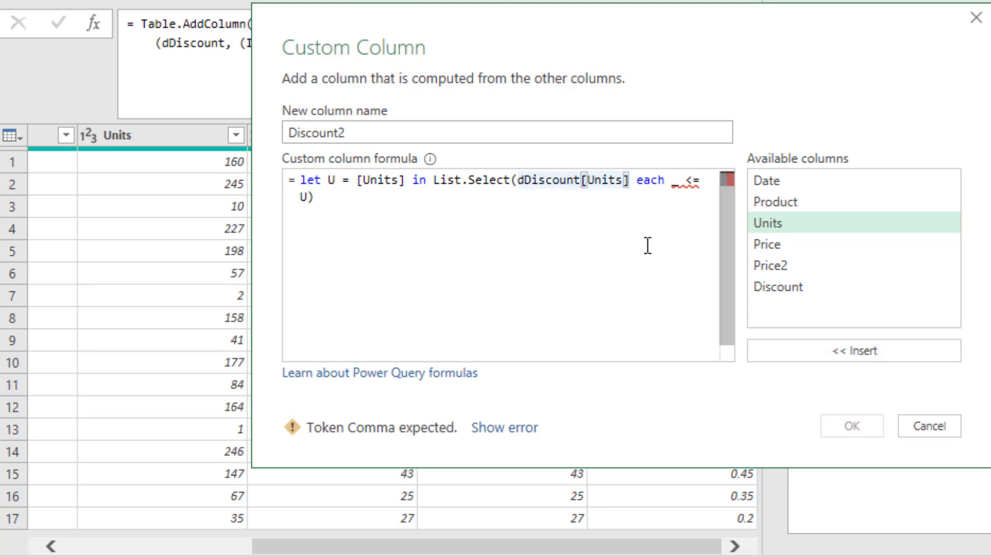
pyautogui.write(',')
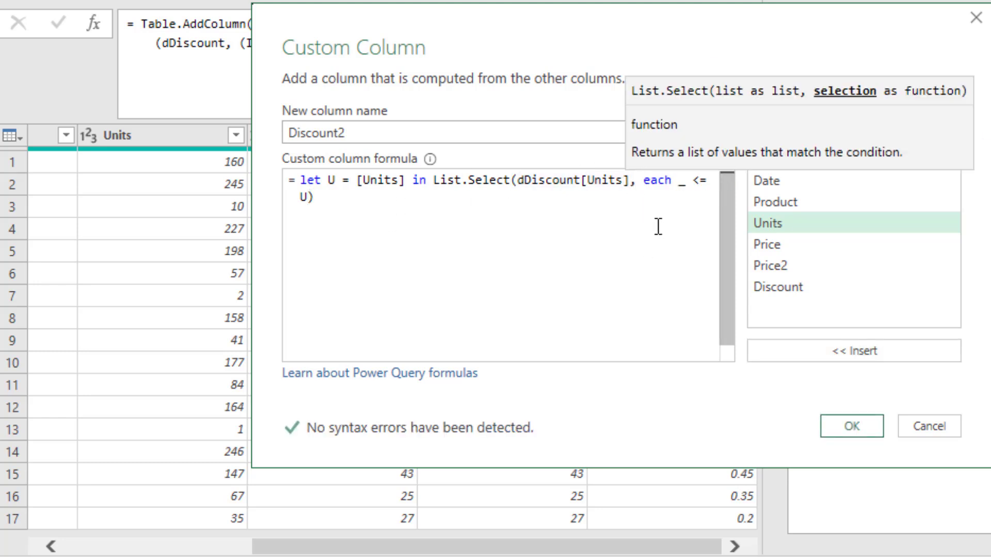
pyautogui.click(606, 181)
pyautogui.click(651, 181)
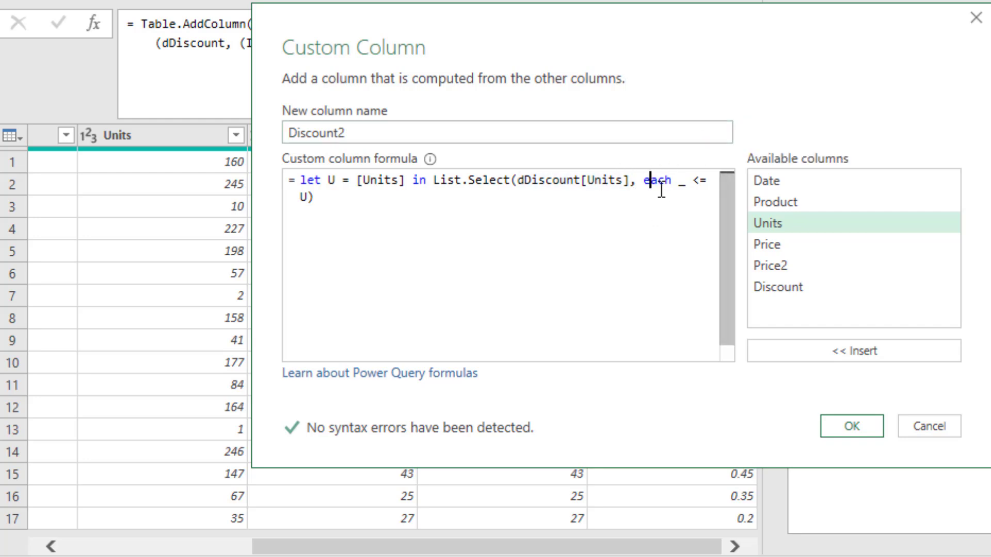
pyautogui.click(380, 204)
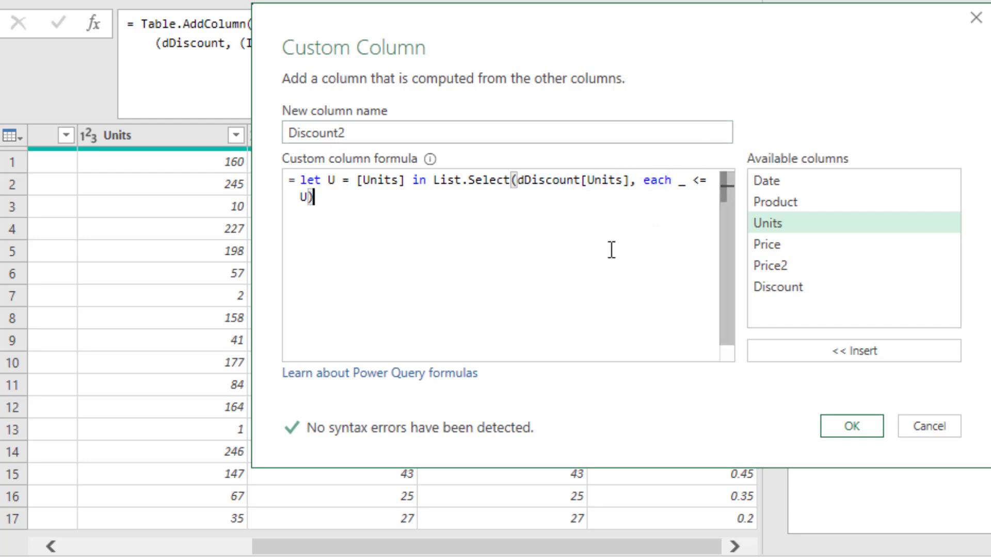
pyautogui.click(862, 423)
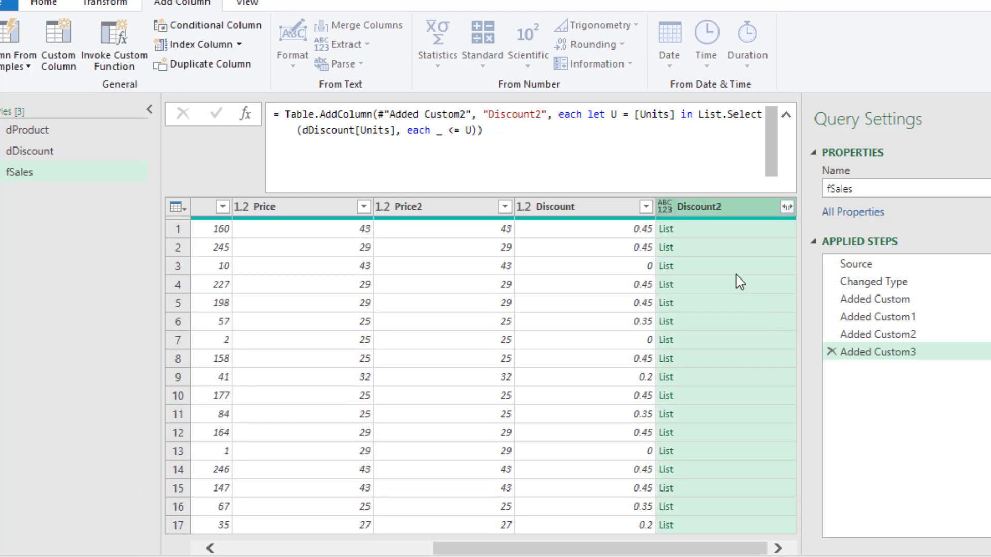
pyautogui.click(710, 231)
pyautogui.click(692, 253)
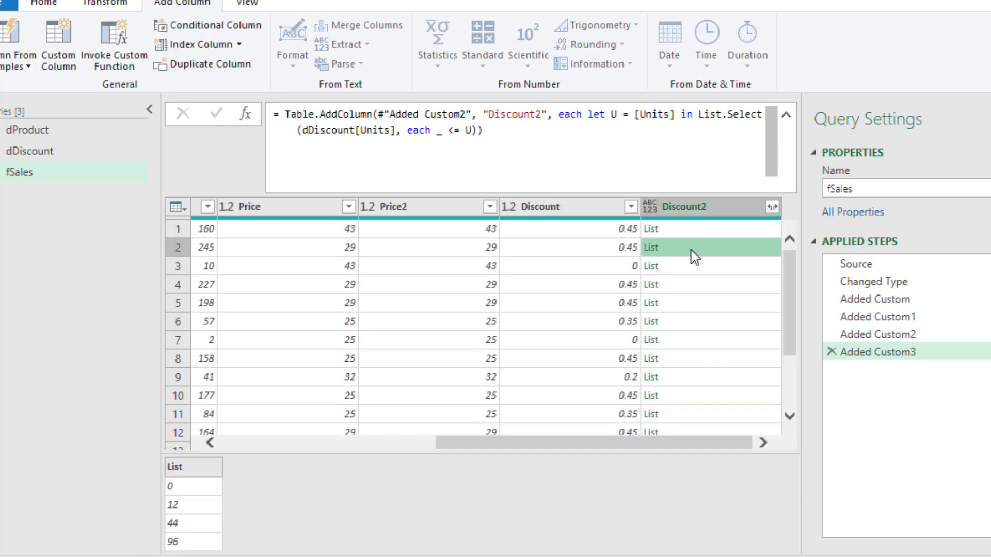
pyautogui.click(676, 267)
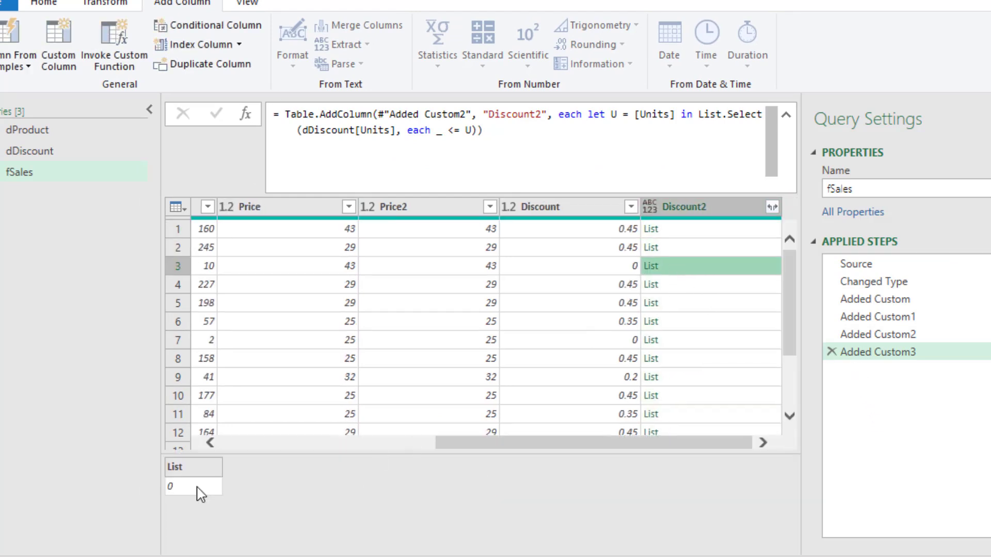
pyautogui.click(691, 324)
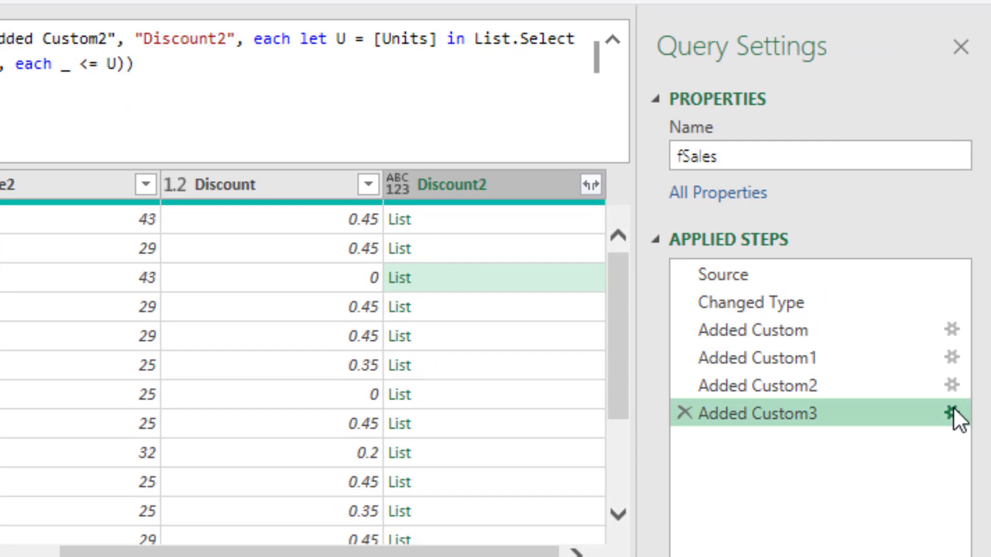
# Wrap the Discount2 formula in List.Count( … )-1, giving positions like 3 for 160 units.
pyautogui.click(954, 408)
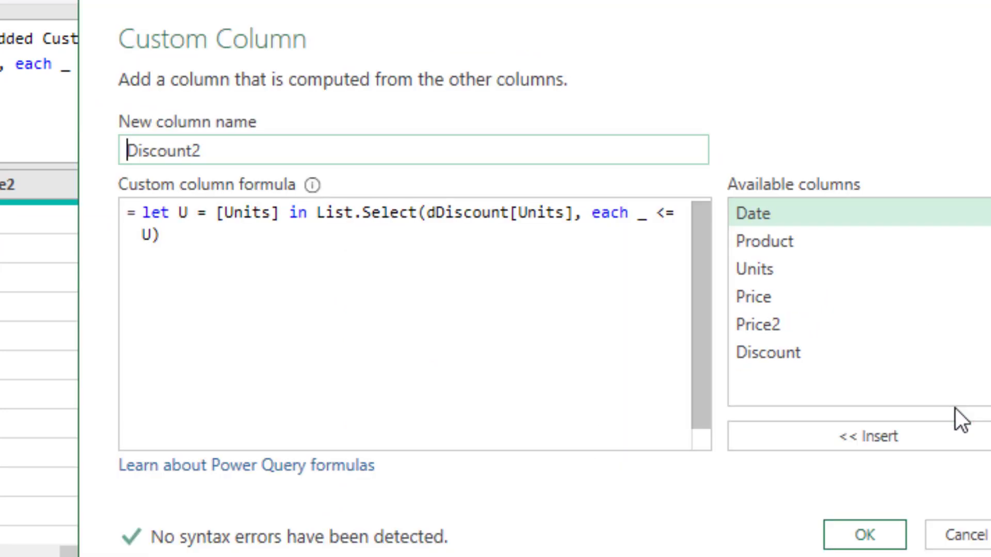
pyautogui.click(138, 217)
pyautogui.press('Left')
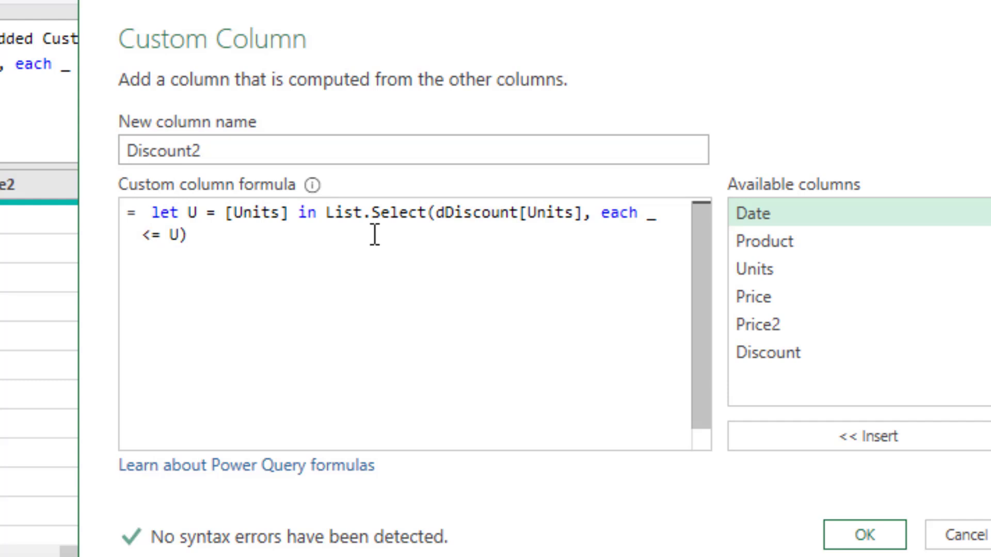
pyautogui.write('List.')
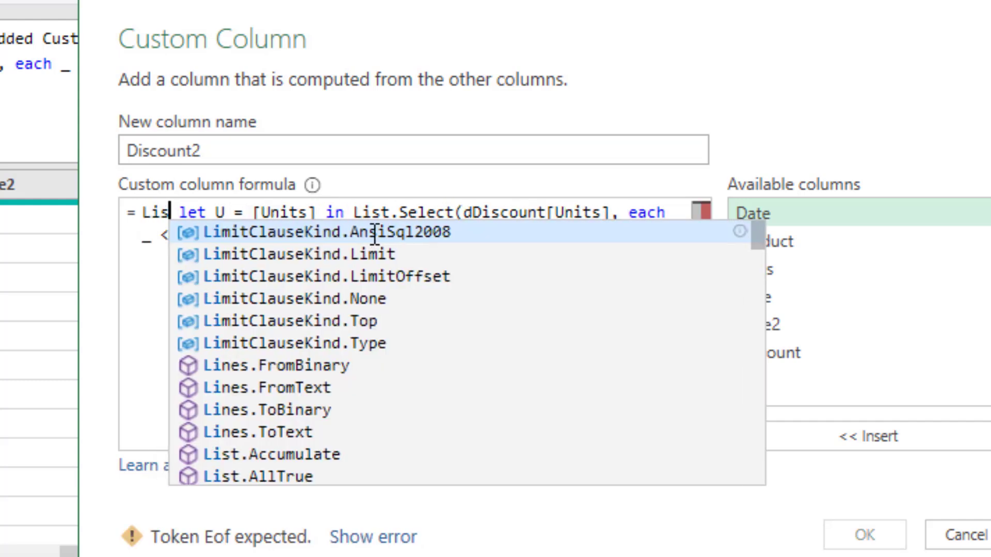
pyautogui.write('Count')
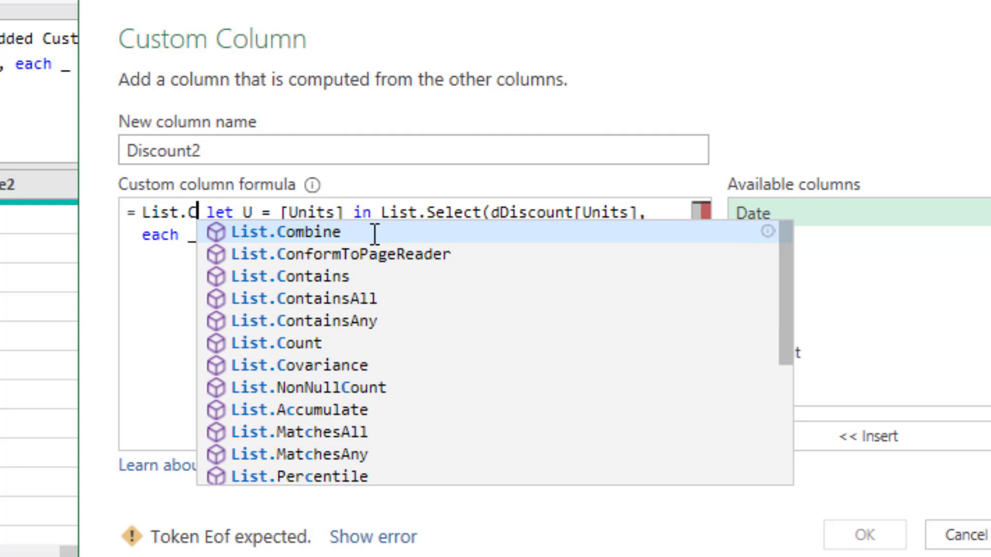
pyautogui.write('(')
pyautogui.press('End')
pyautogui.write(')')
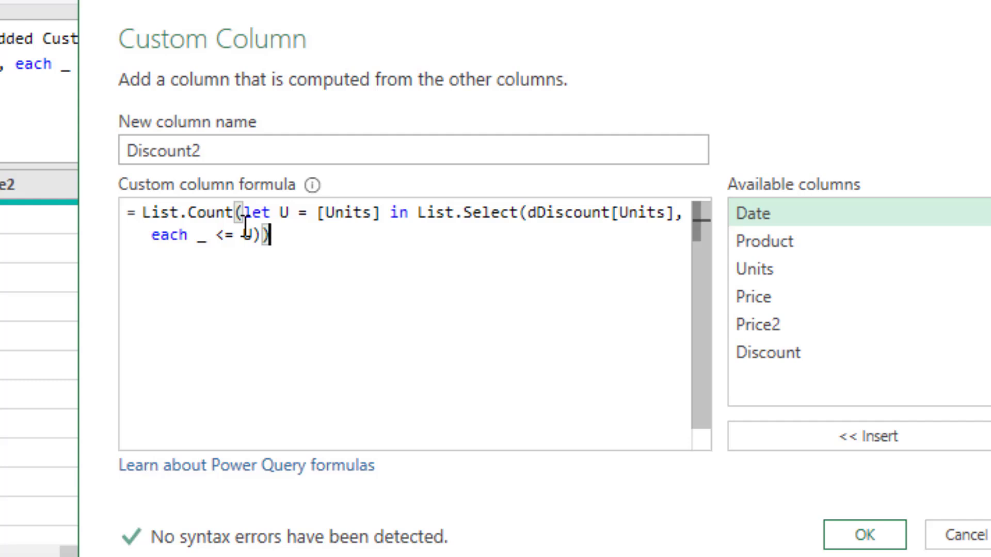
pyautogui.write('-1')
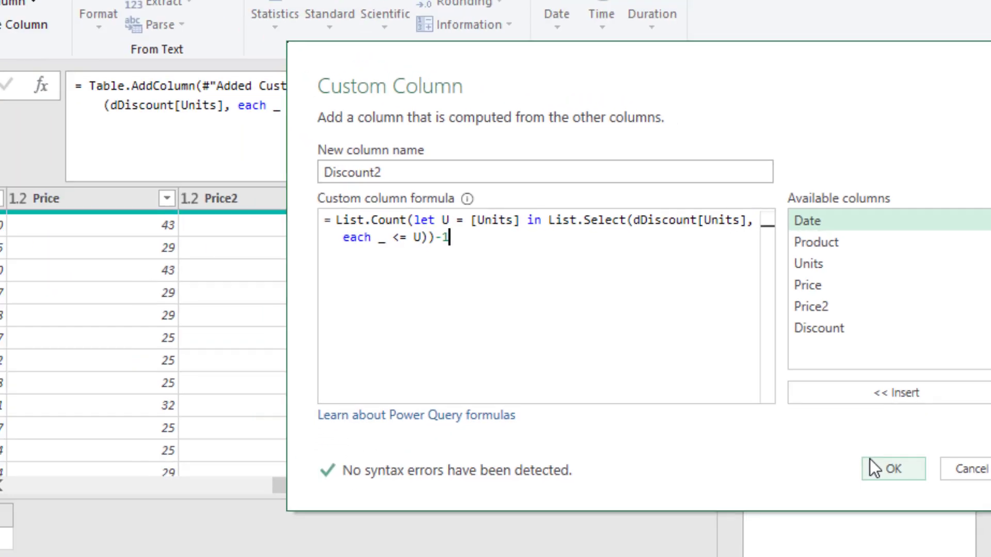
pyautogui.click(865, 535)
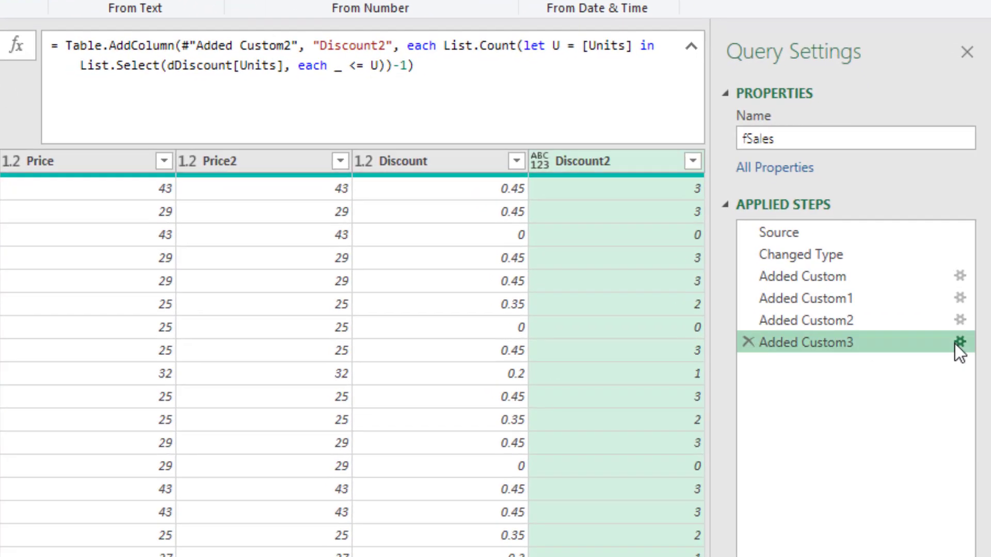
pyautogui.click(964, 344)
# Wrap the Discount2 formula in dDiscount[Discount]{ … } to return rates like 0.45 and 0.35.
pyautogui.press('Left')
pyautogui.write('dDiscount')
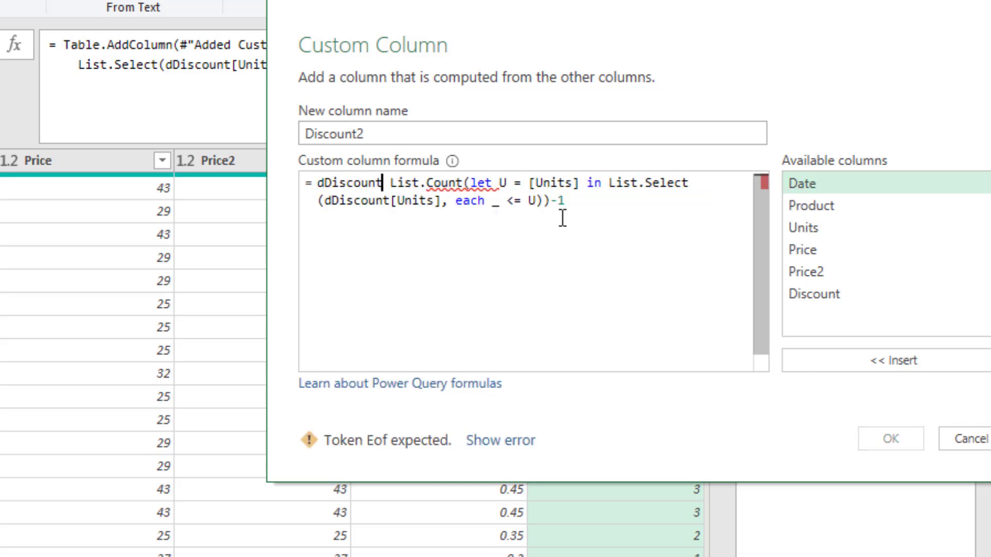
pyautogui.write('[')
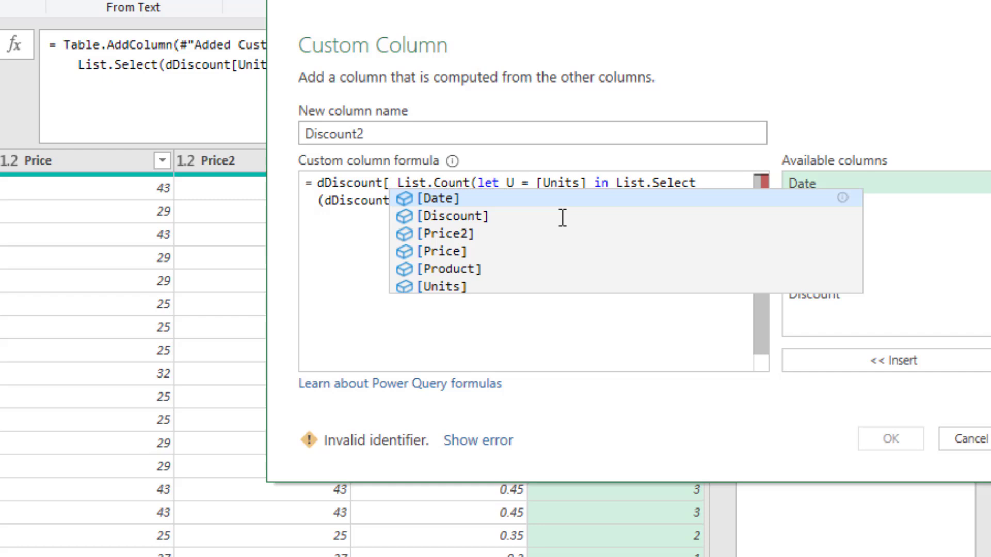
pyautogui.press('Down')
pyautogui.press('Tab')
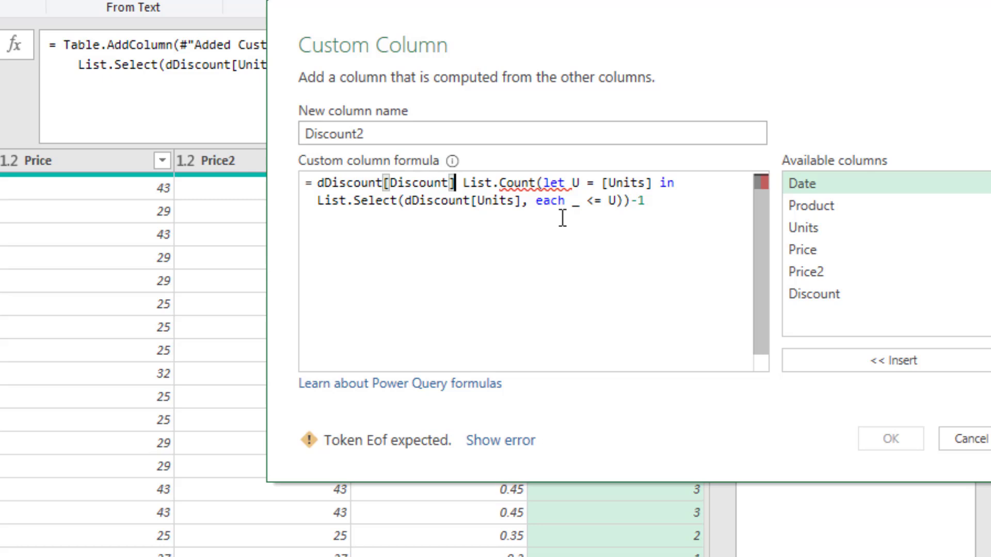
pyautogui.write('{')
pyautogui.press('Delete')
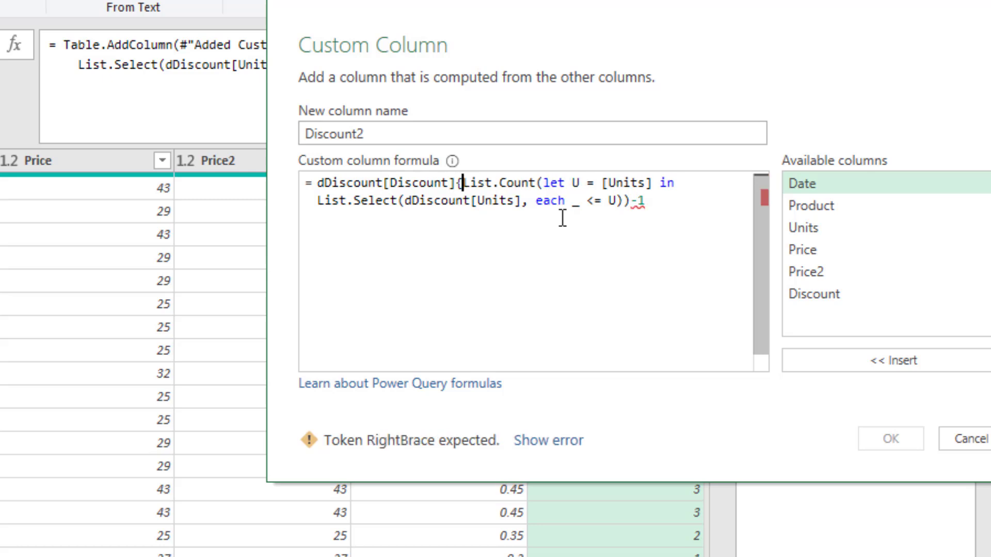
pyautogui.click(707, 201)
pyautogui.write('}')
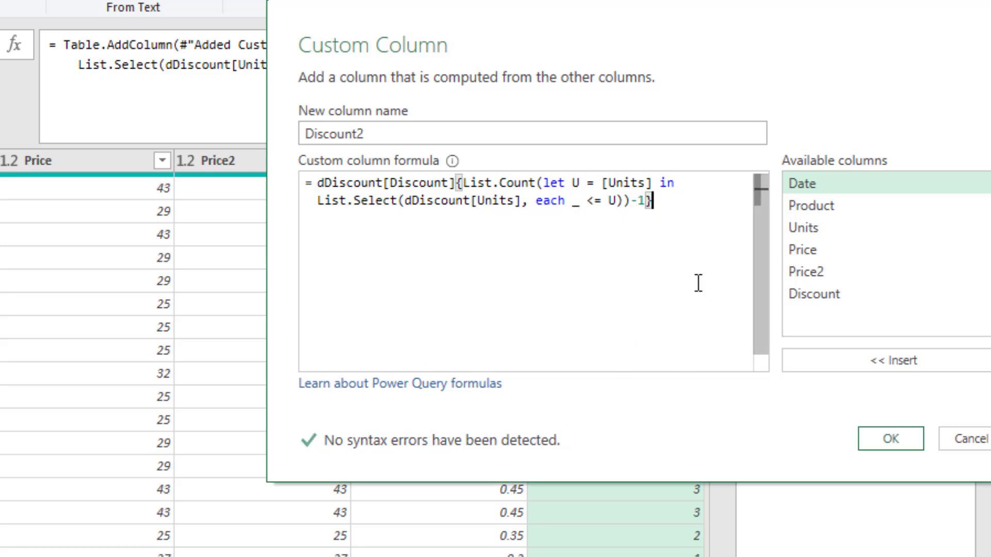
pyautogui.click(878, 441)
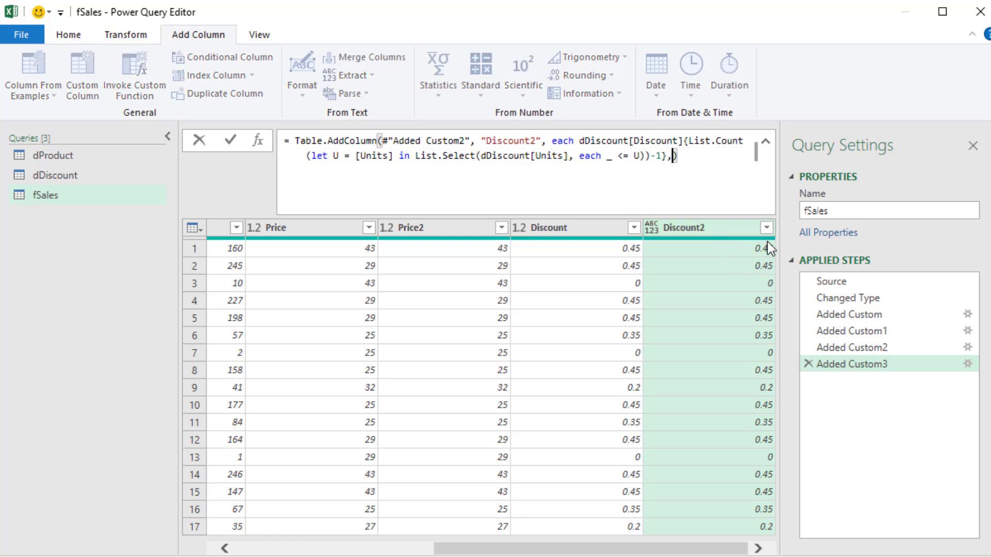
# Append ", type number" to the Discount2 formula so the column is typed as number.
pyautogui.write(', type number')
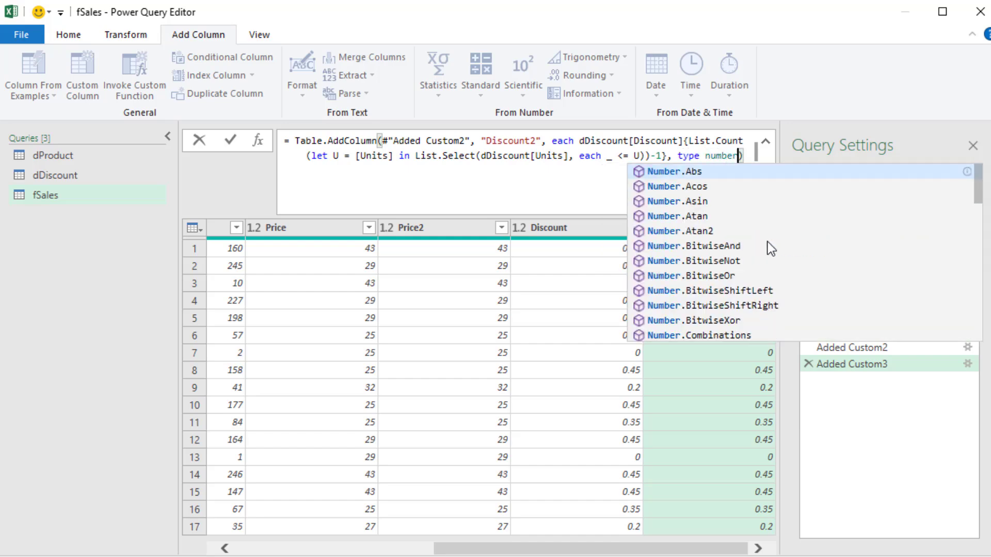
pyautogui.press('Return')
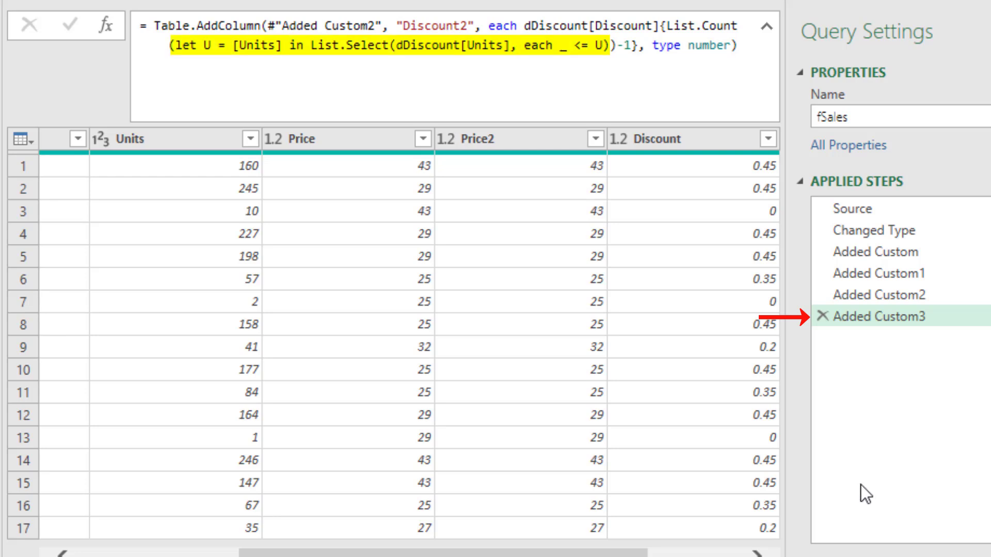
pyautogui.click(890, 297)
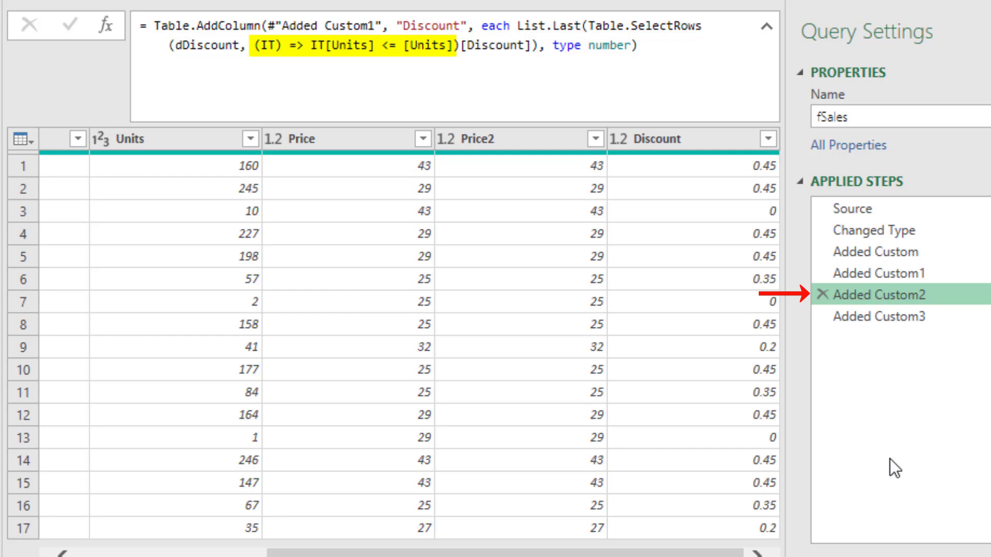
pyautogui.click(878, 258)
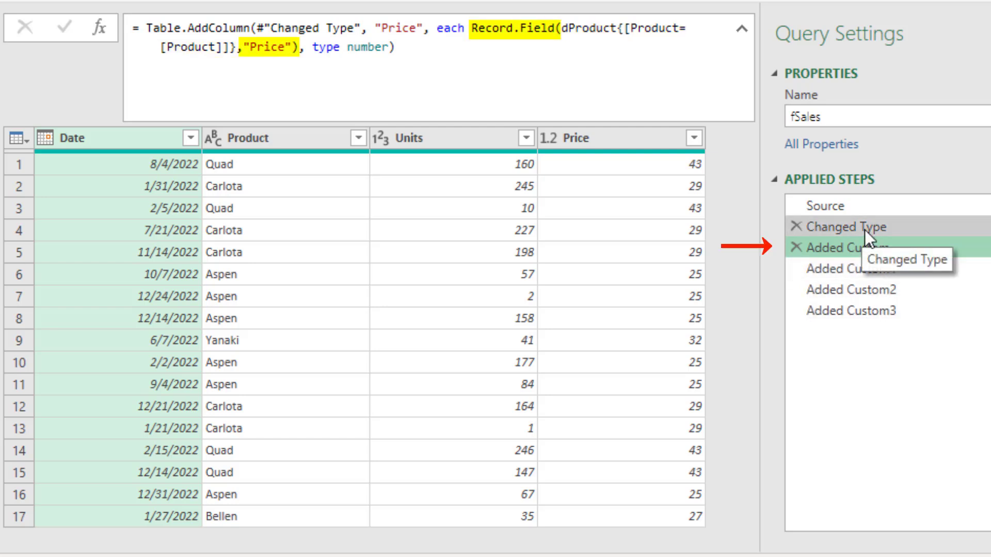
pyautogui.click(826, 263)
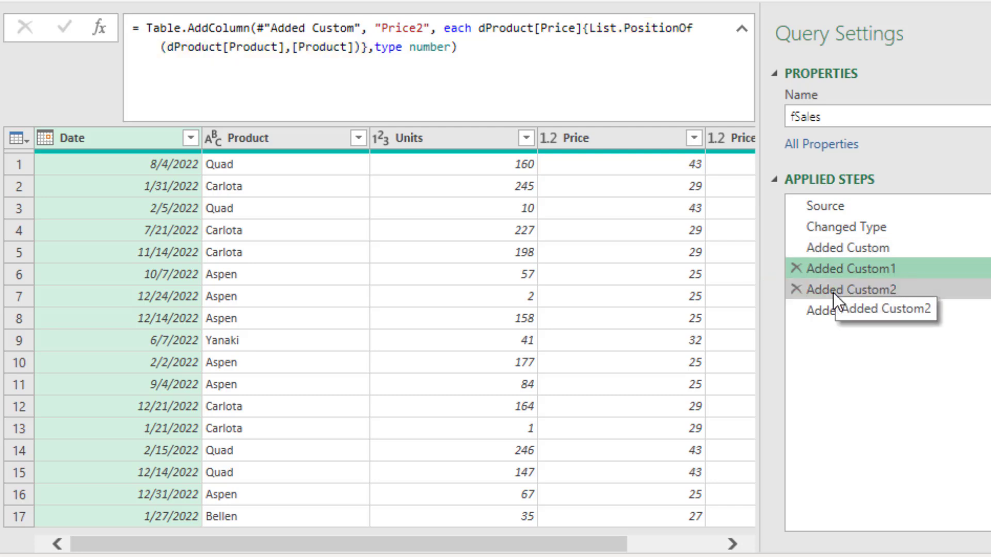
pyautogui.click(832, 291)
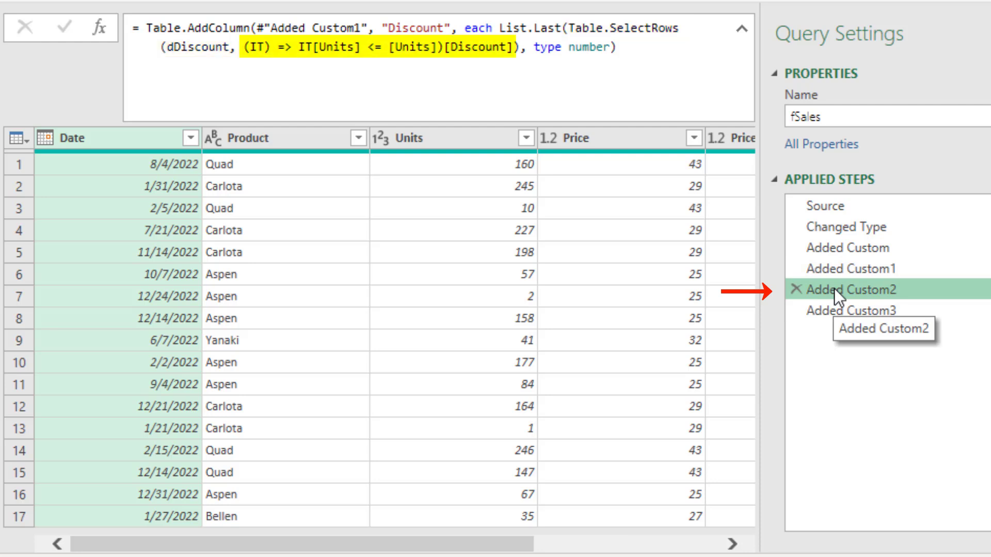
pyautogui.click(849, 311)
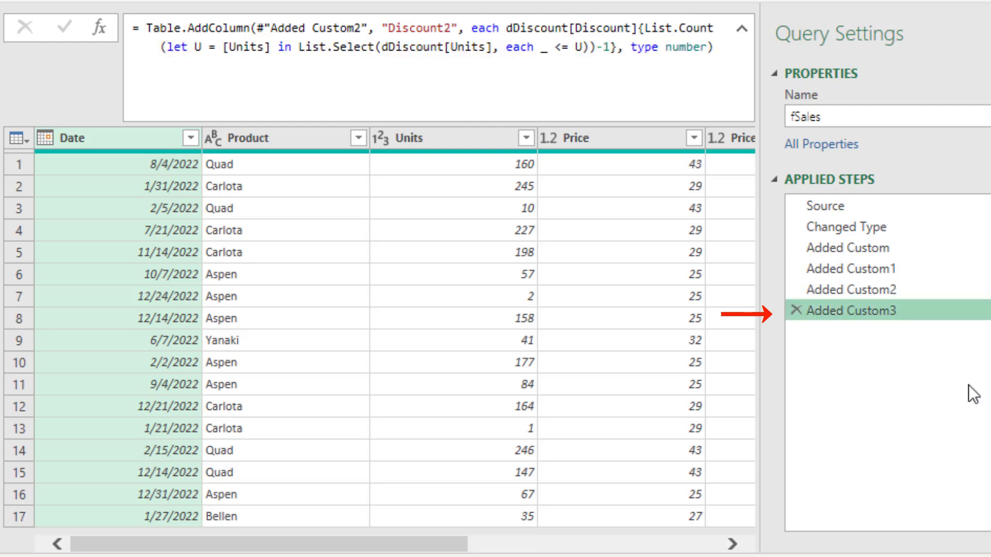